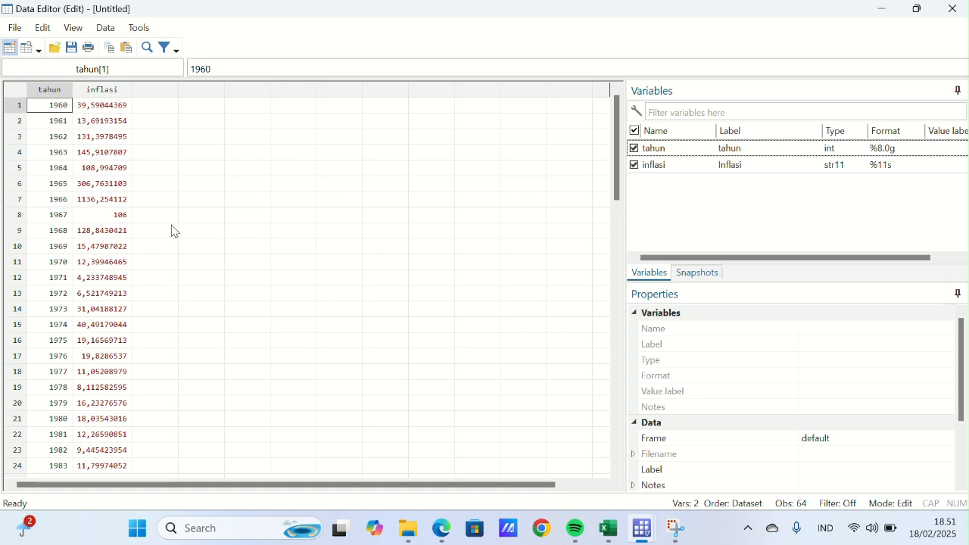
# - Encode the string variable inflasi into a new numeric variable named ifs, keeping the value label named after the new variable
pyautogui.click(118, 96)
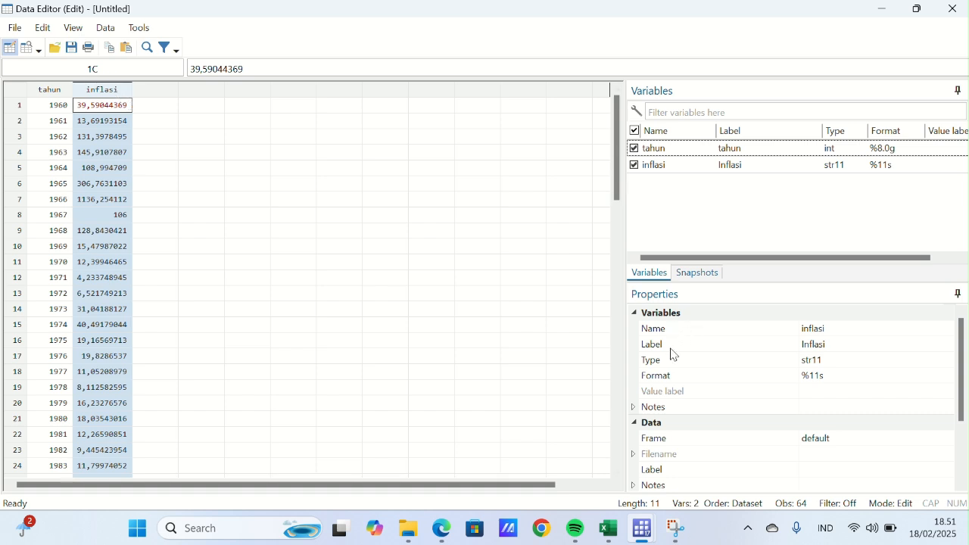
pyautogui.click(107, 34)
pyautogui.moveTo(167, 82)
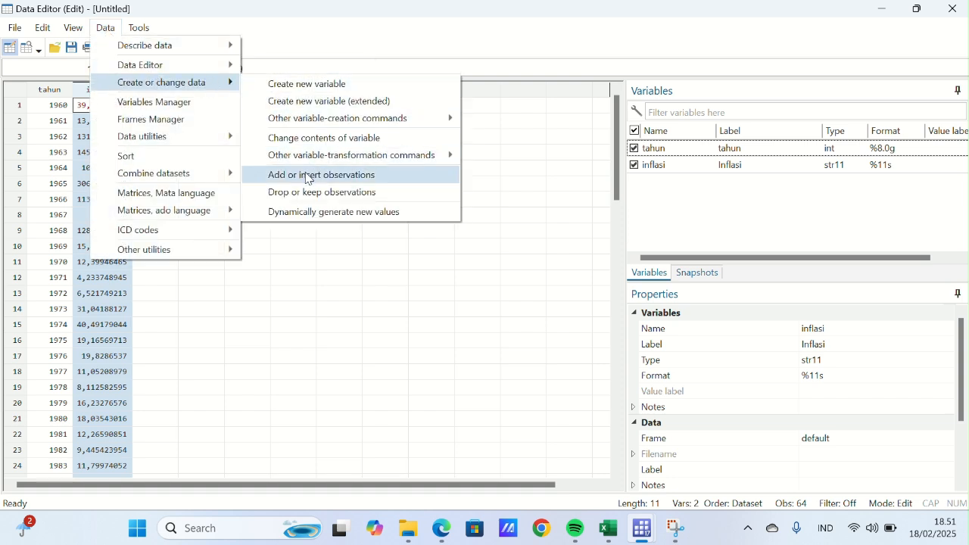
pyautogui.moveTo(323, 161)
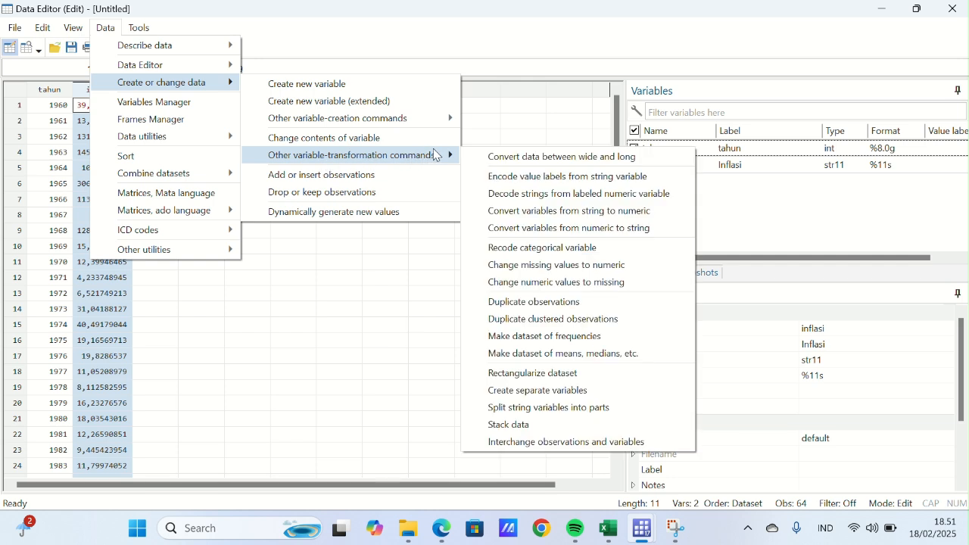
pyautogui.click(516, 182)
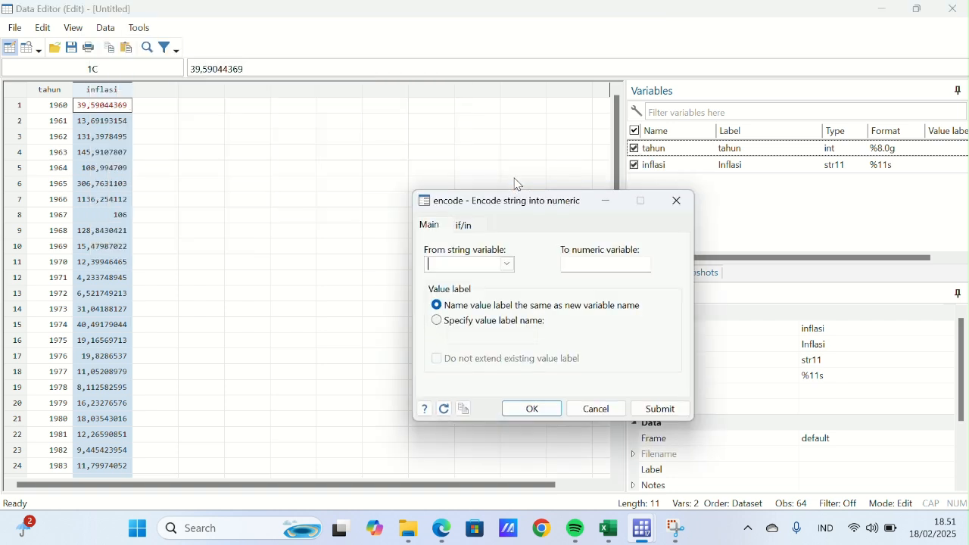
pyautogui.click(509, 265)
pyautogui.click(503, 279)
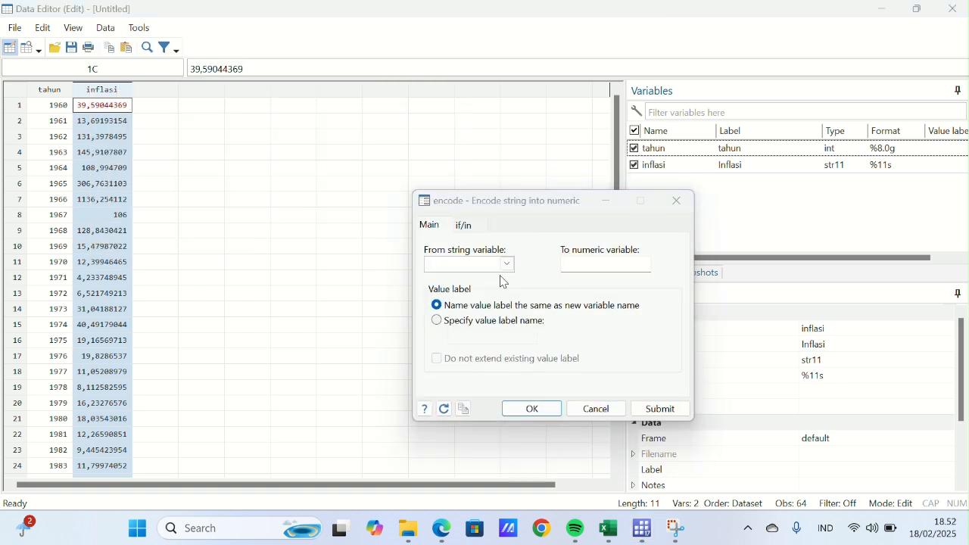
pyautogui.click(591, 263)
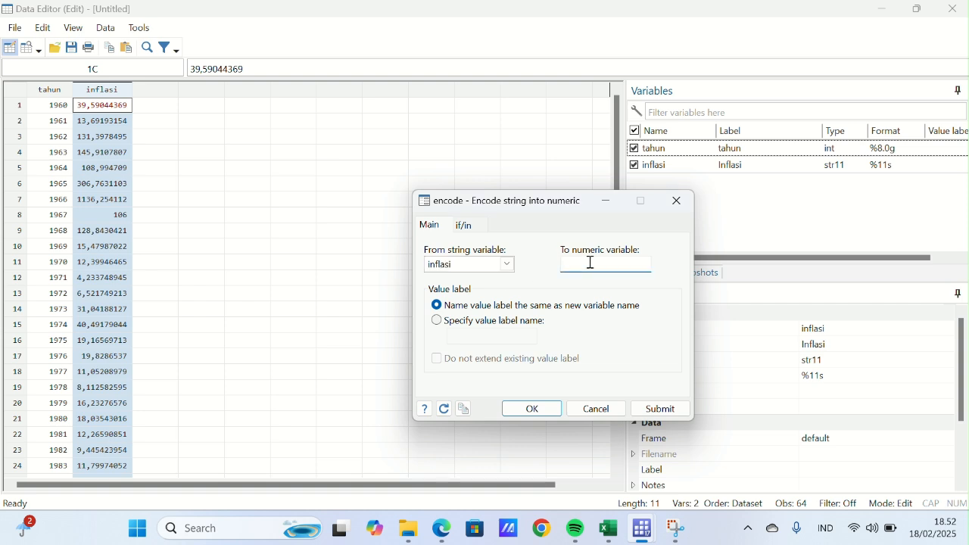
pyautogui.write('ifs')
pyautogui.click(533, 410)
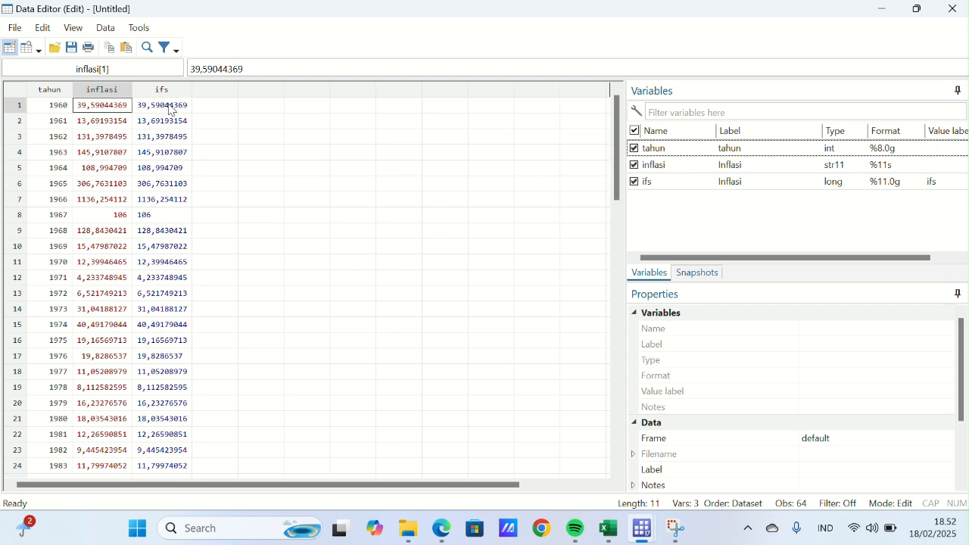
# - Drop the original string variable inflasi from the dataset
pyautogui.click(122, 92)
pyautogui.rightClick(123, 96)
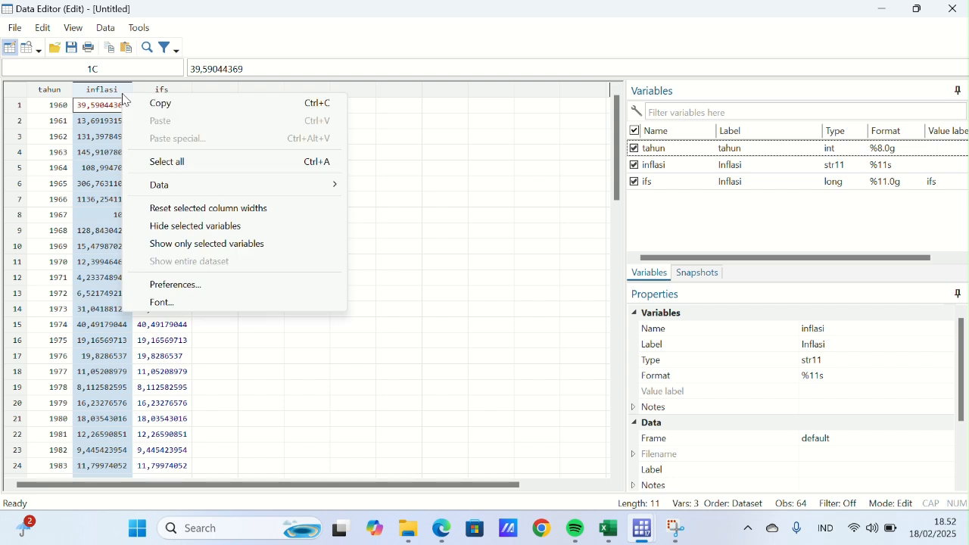
pyautogui.moveTo(192, 185)
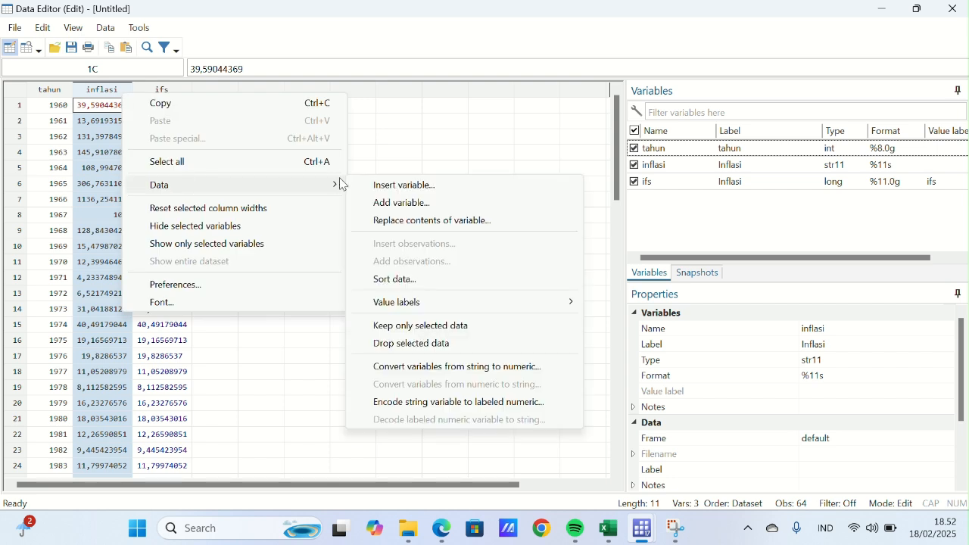
pyautogui.click(412, 345)
pyautogui.click(522, 273)
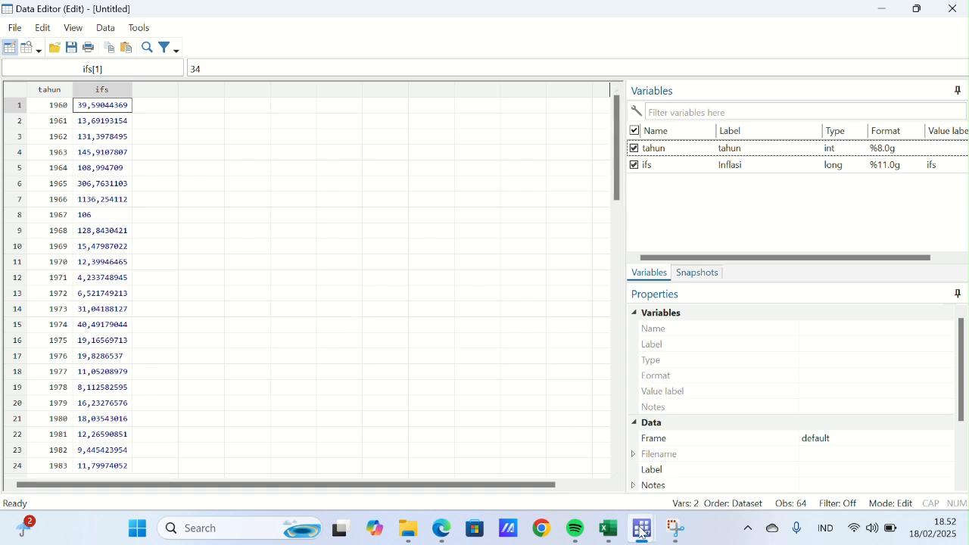
# - Return to the main Stata window and declare the data as time series with the command "tsset tahun"
pyautogui.moveTo(642, 532)
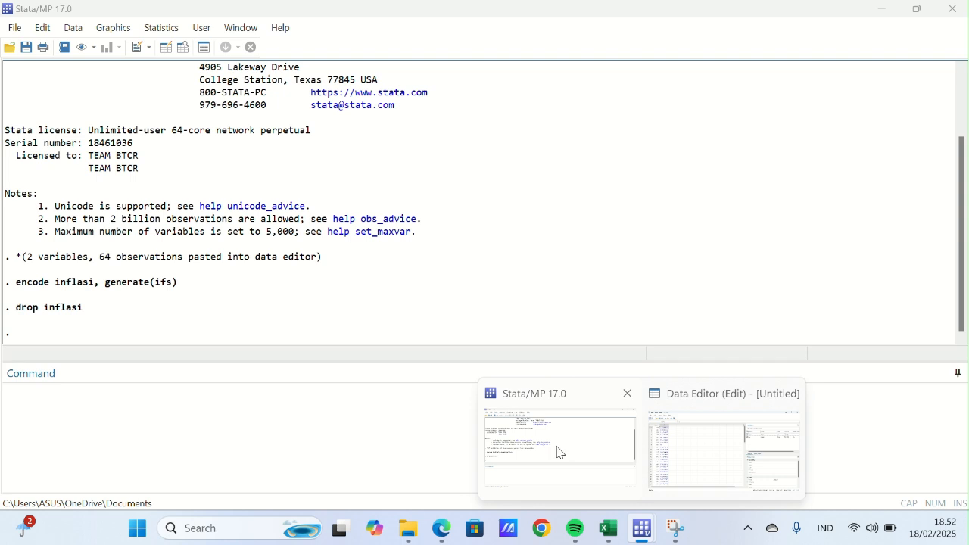
pyautogui.click(559, 452)
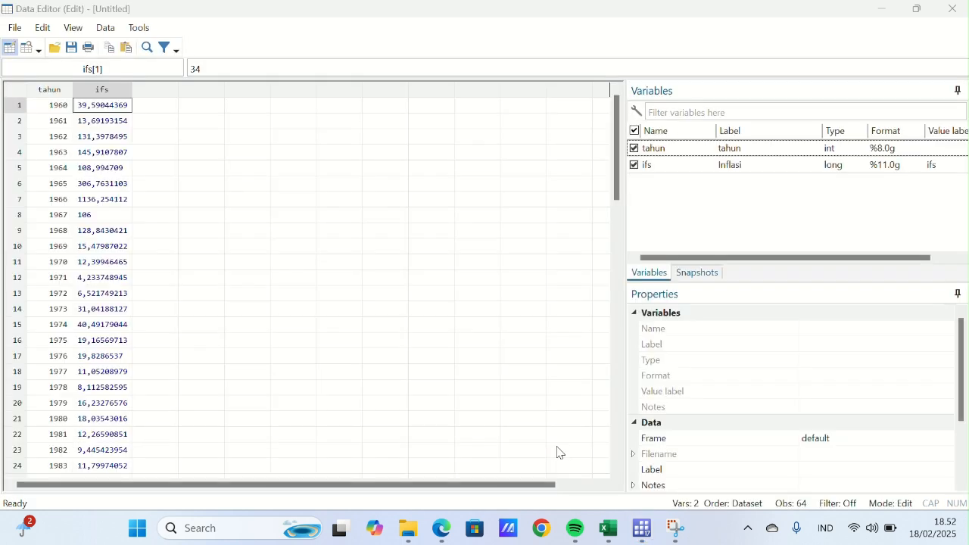
pyautogui.click(883, 11)
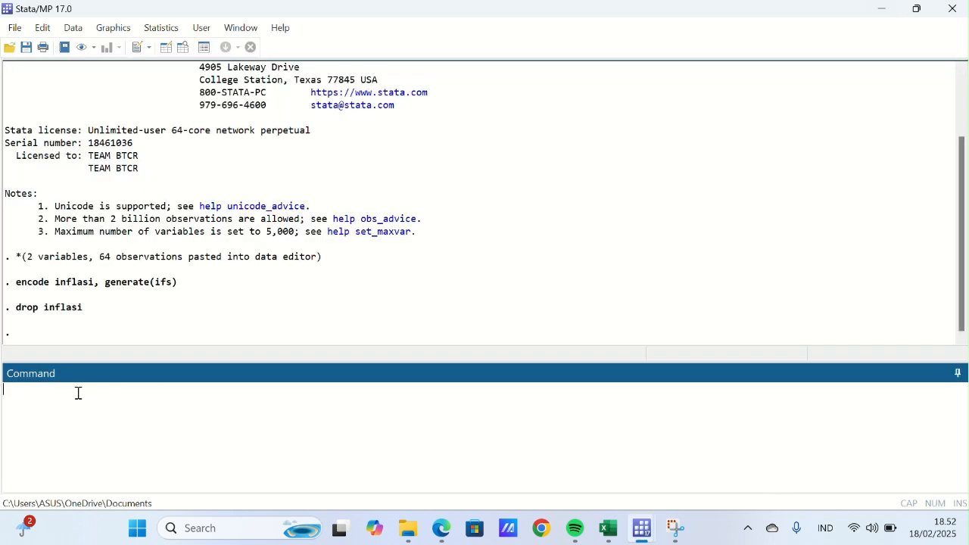
pyautogui.write('tsset tahun')
pyautogui.press('Return')
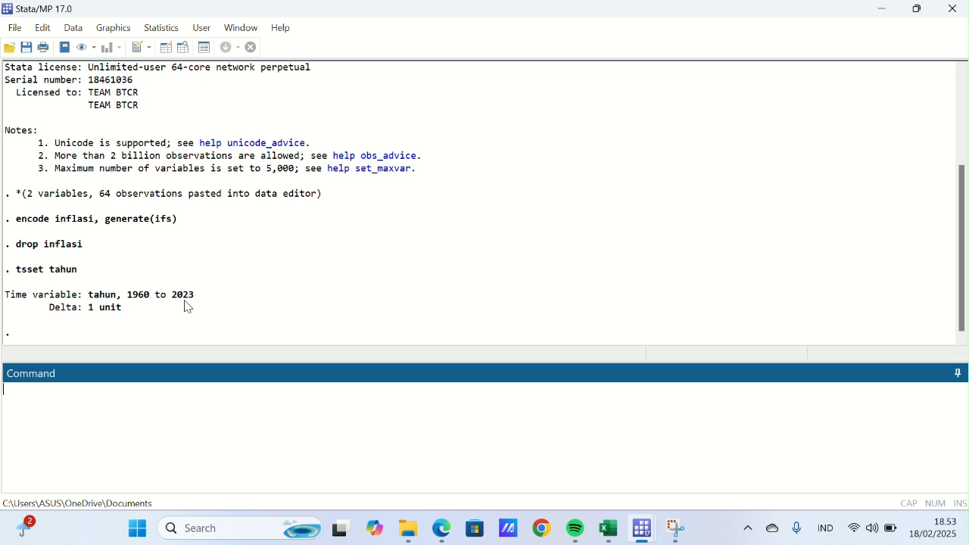
# - Create a time-series line plot with ifs as the Y variable
pyautogui.click(118, 31)
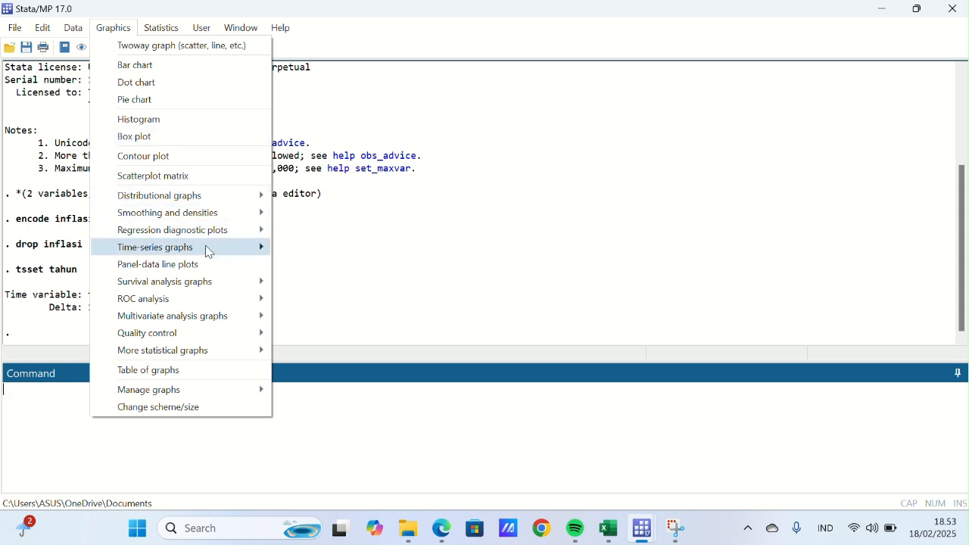
pyautogui.moveTo(209, 255)
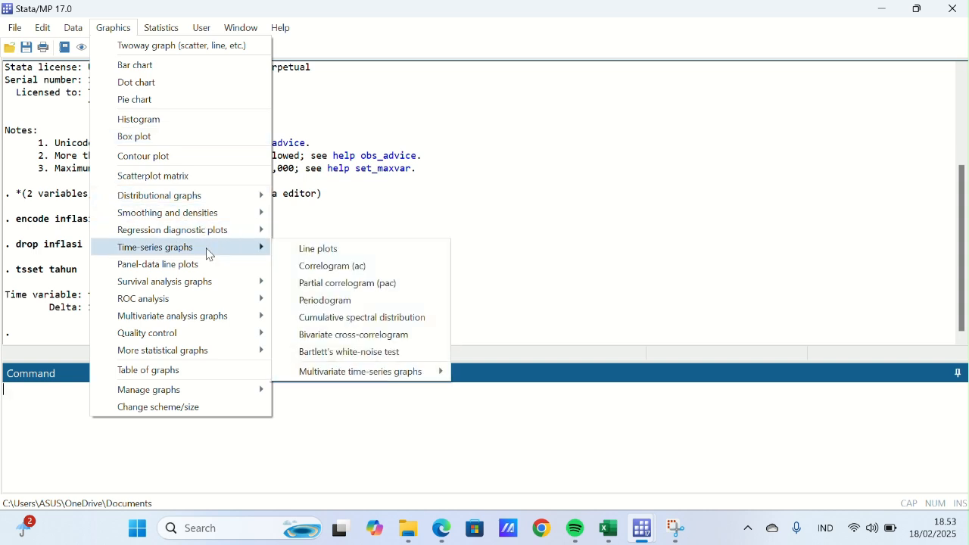
pyautogui.click(307, 253)
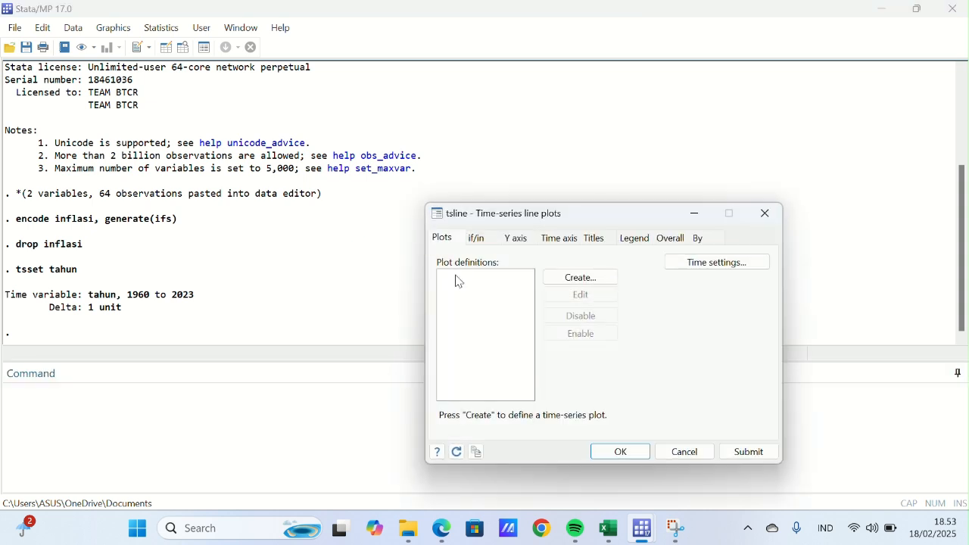
pyautogui.click(574, 278)
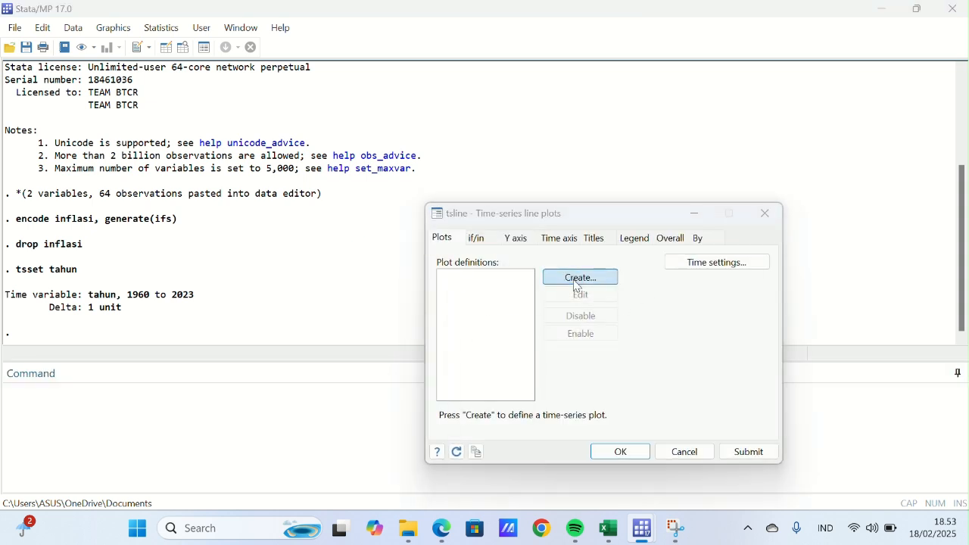
pyautogui.click(540, 375)
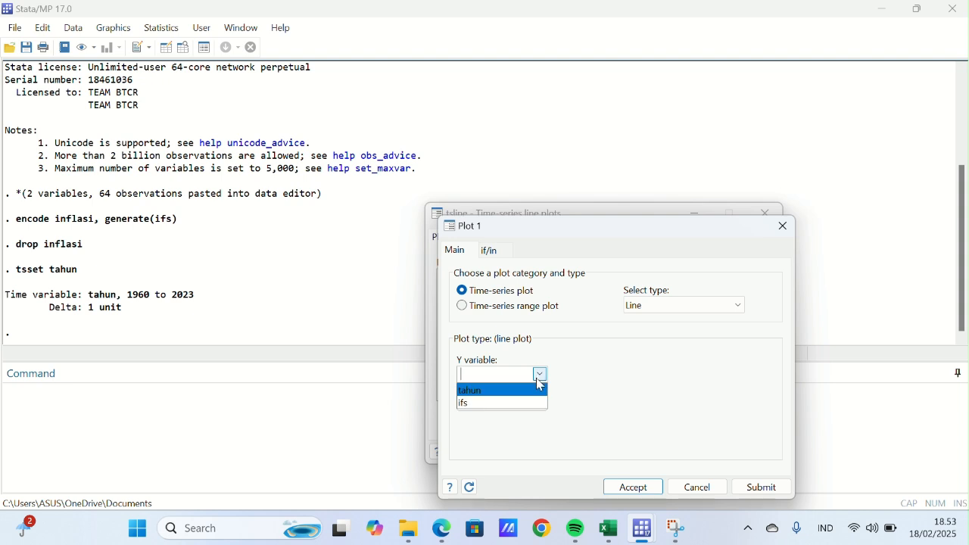
pyautogui.click(523, 403)
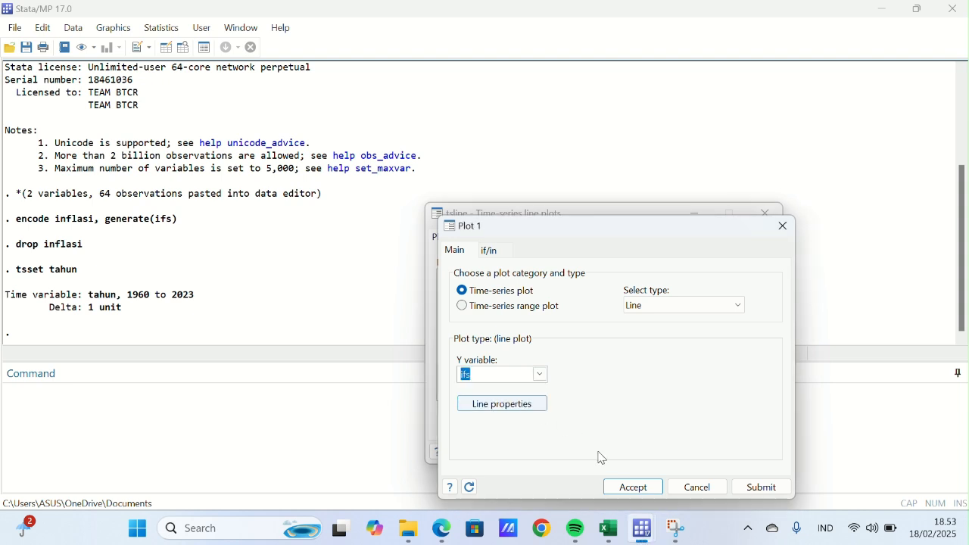
pyautogui.click(634, 487)
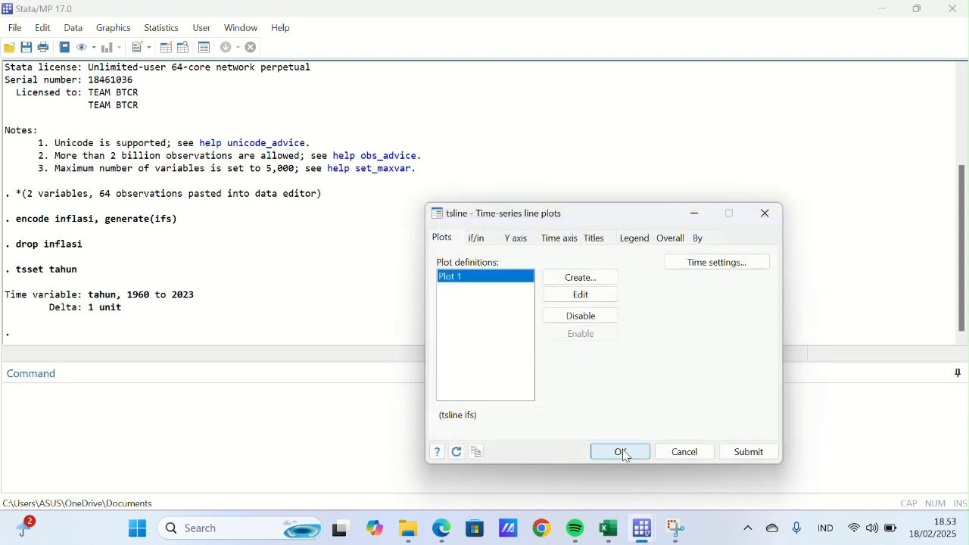
pyautogui.click(625, 457)
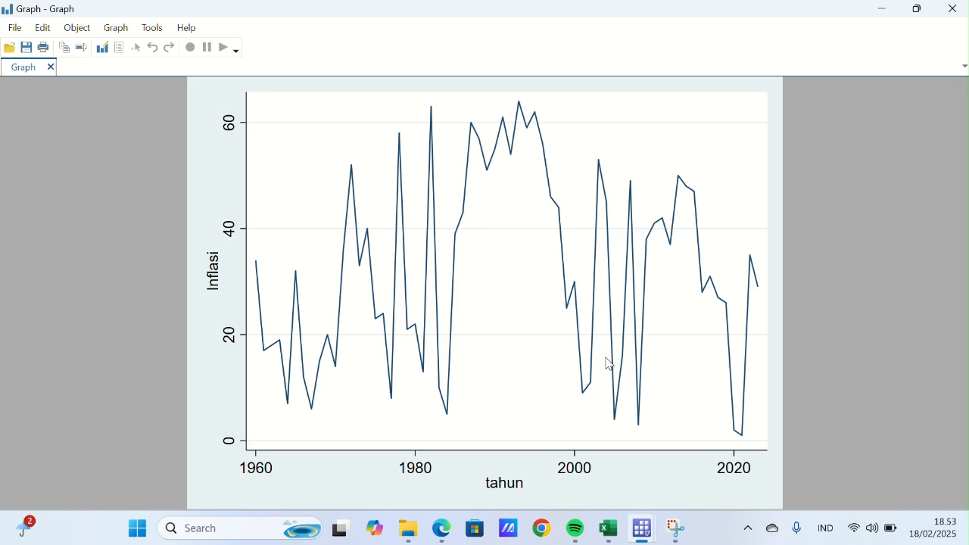
# - Run an Augmented Dickey–Fuller unit-root test on ifs with 0 lagged differences and no extra regression terms
pyautogui.moveTo(643, 531)
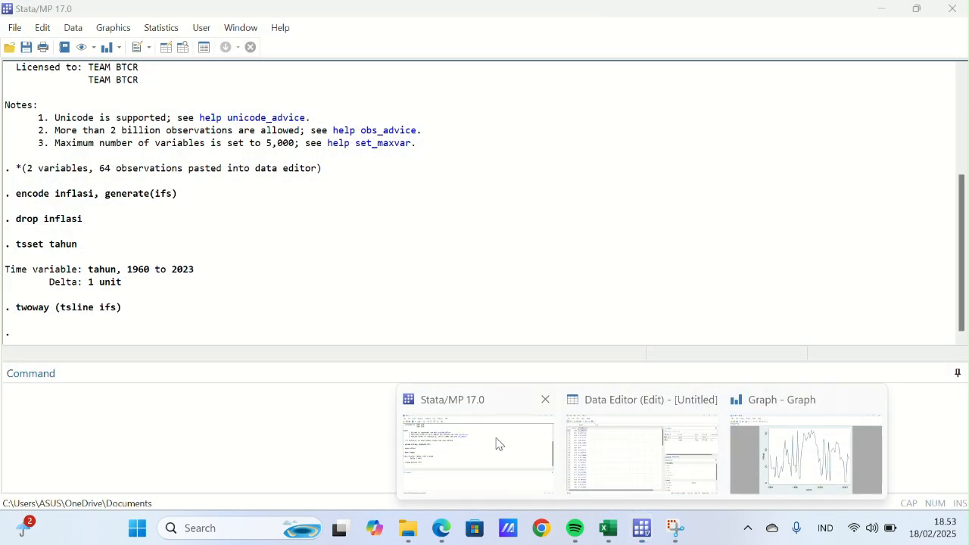
pyautogui.click(497, 442)
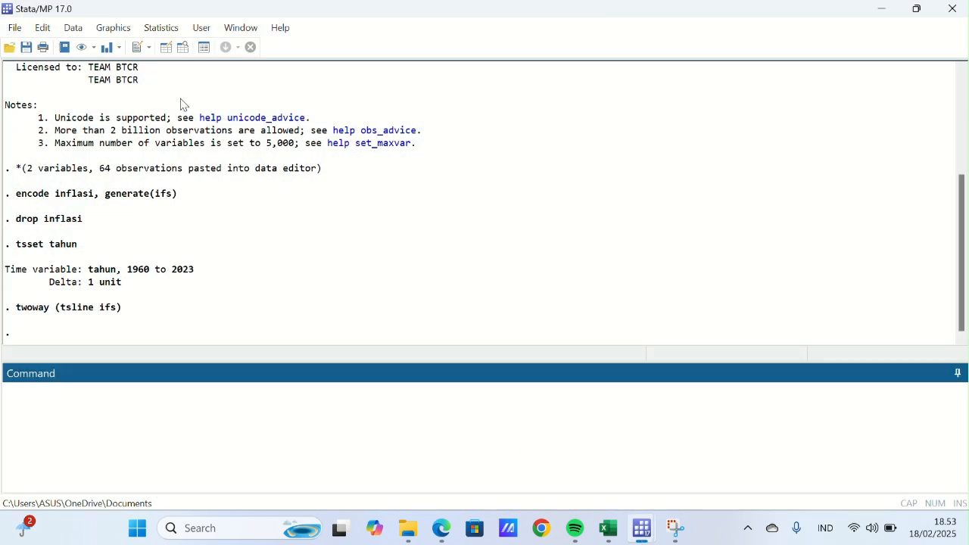
pyautogui.click(152, 28)
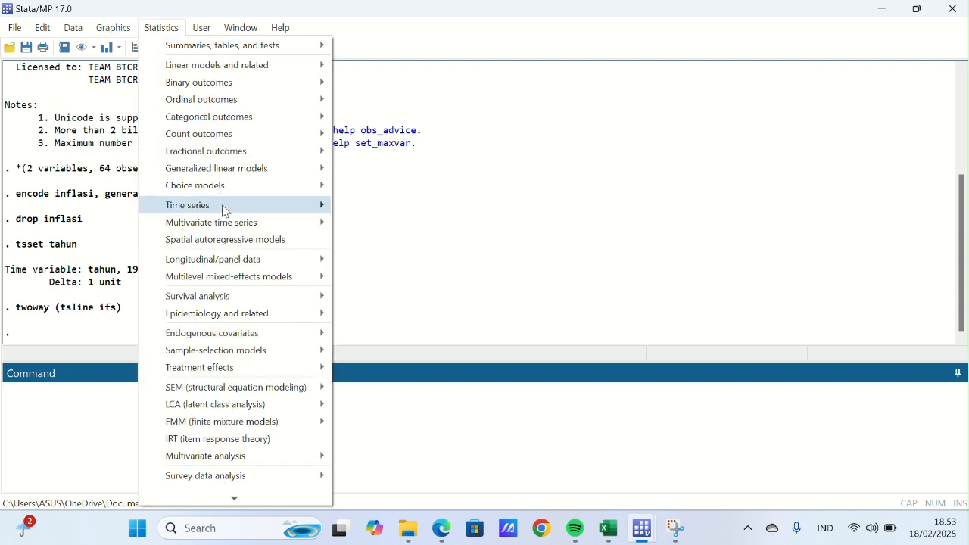
pyautogui.moveTo(225, 210)
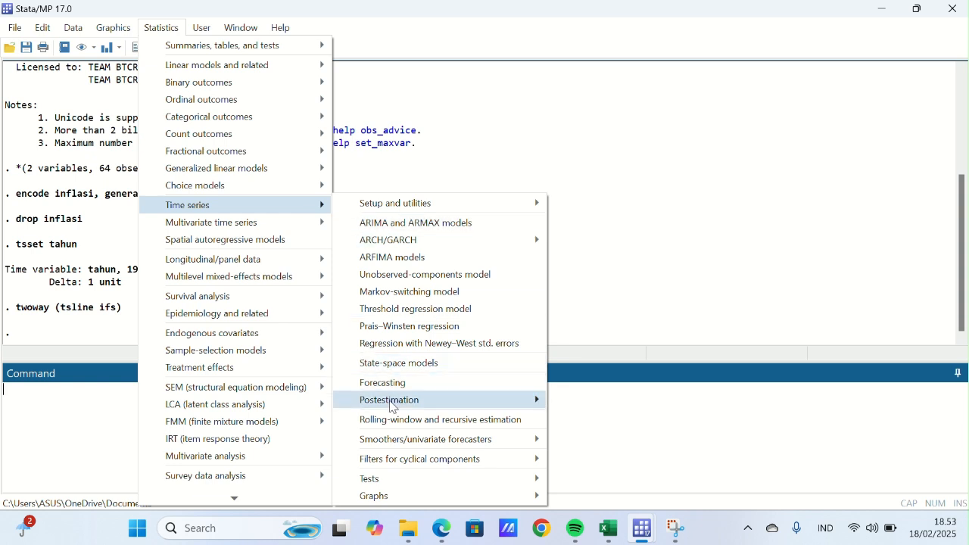
pyautogui.moveTo(415, 483)
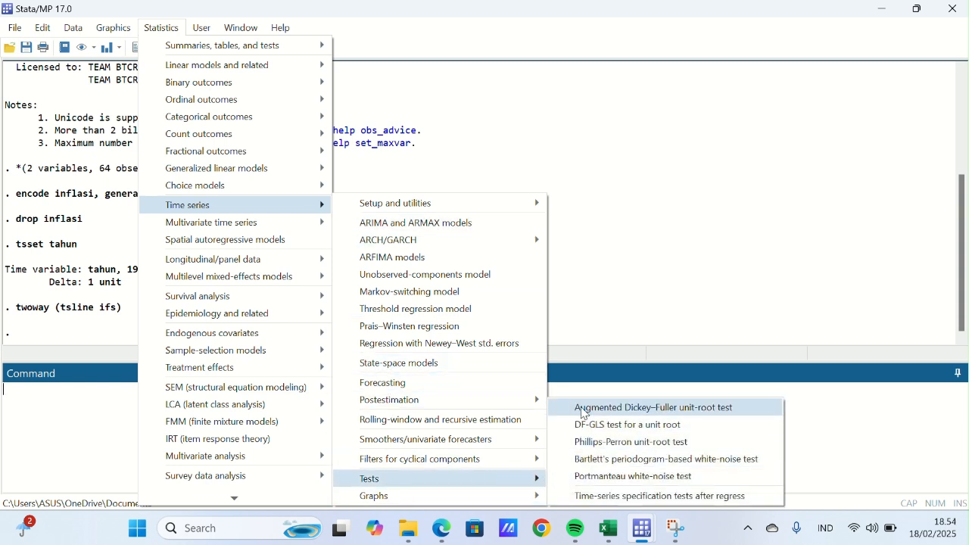
pyautogui.click(584, 412)
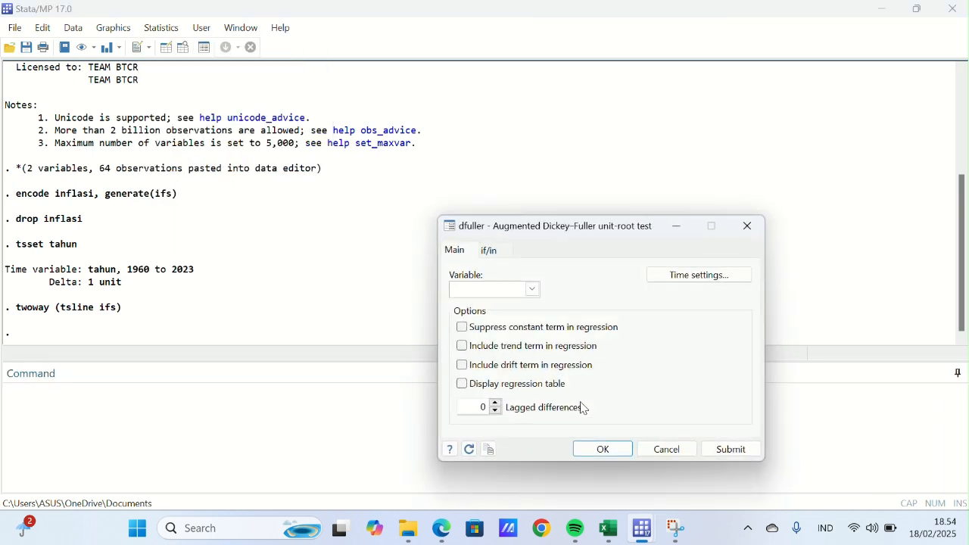
pyautogui.click(533, 289)
pyautogui.click(522, 316)
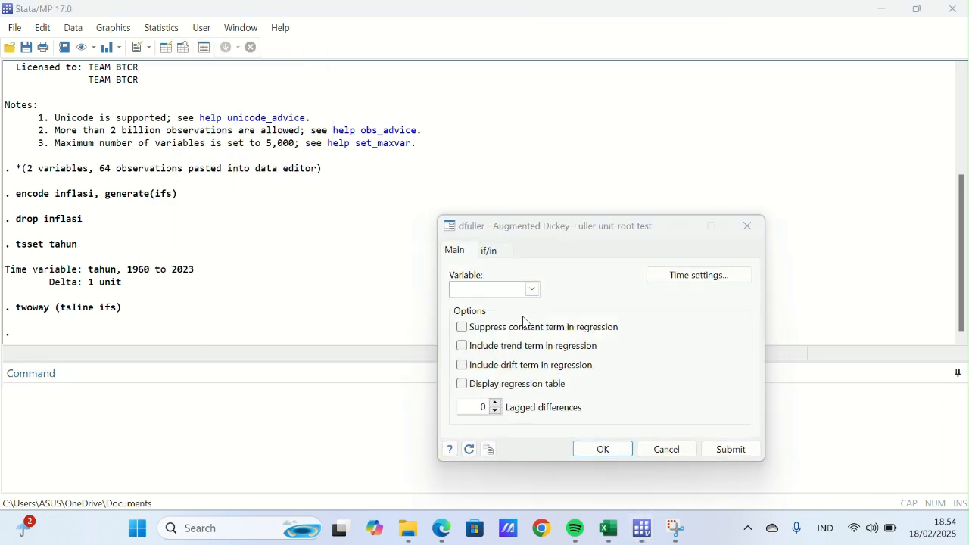
pyautogui.click(602, 450)
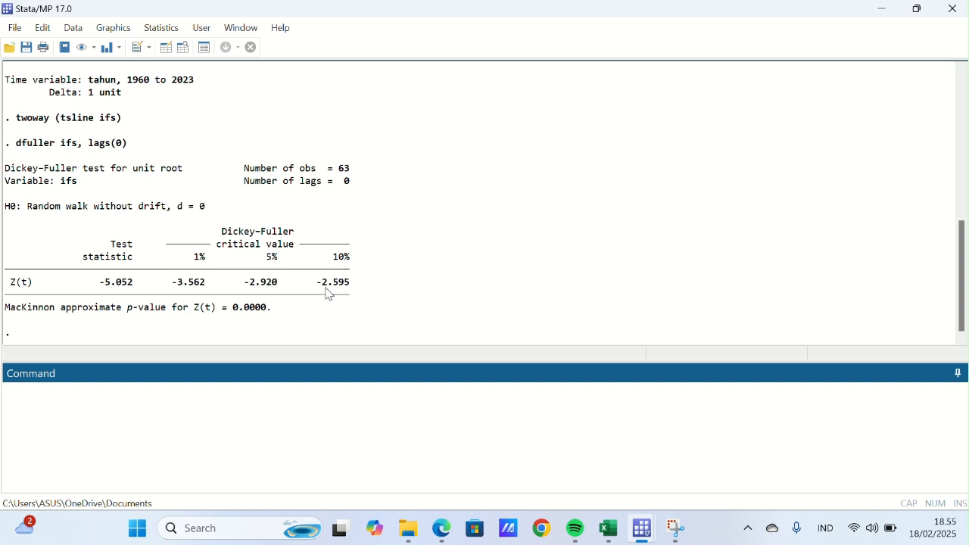
# - Plot the autocorrelations of the encoded inflation variable with the command "ac ifs"
pyautogui.click(69, 391)
pyautogui.write('ac ifs')
pyautogui.press('Return')
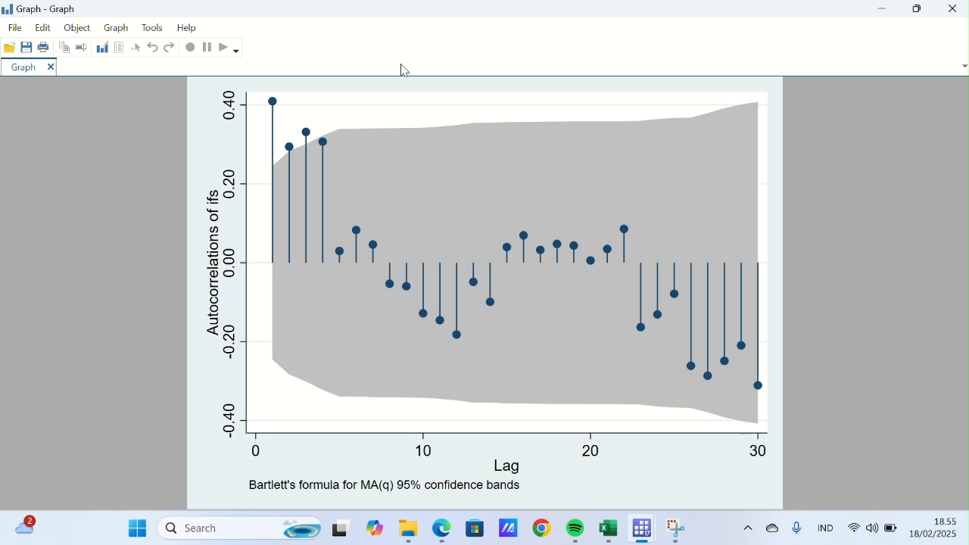
pyautogui.click(409, 31)
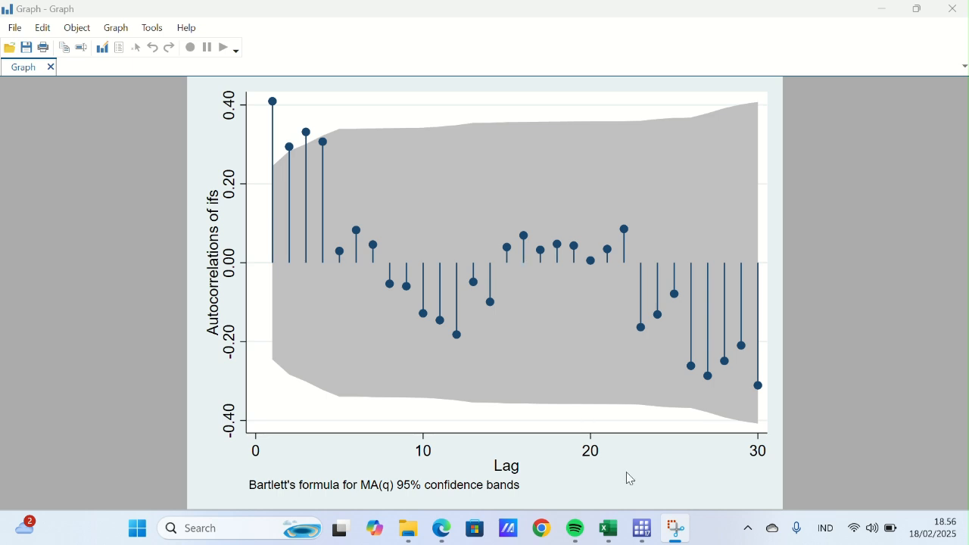
# - Return to the main Stata window and plot the partial autocorrelations with the command "pac ifs"
pyautogui.moveTo(644, 530)
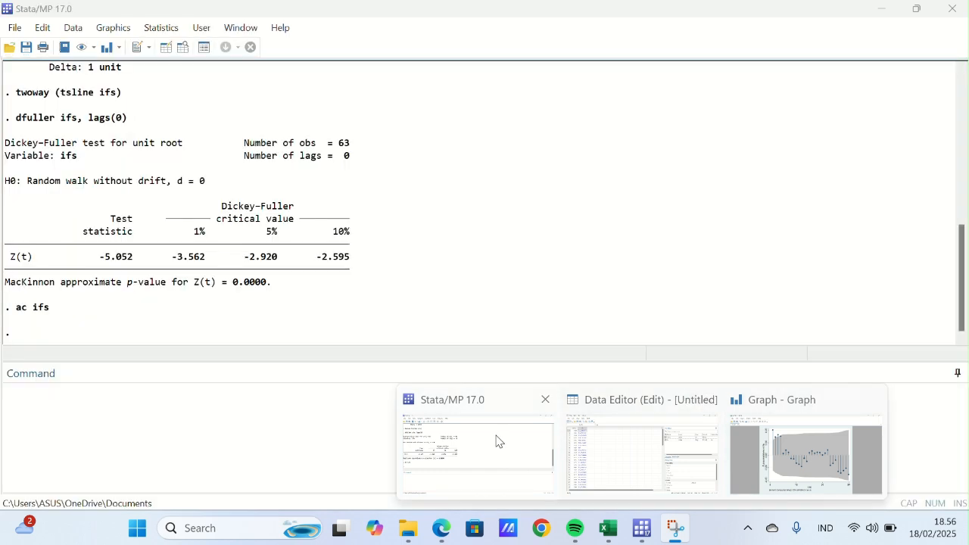
pyautogui.click(499, 440)
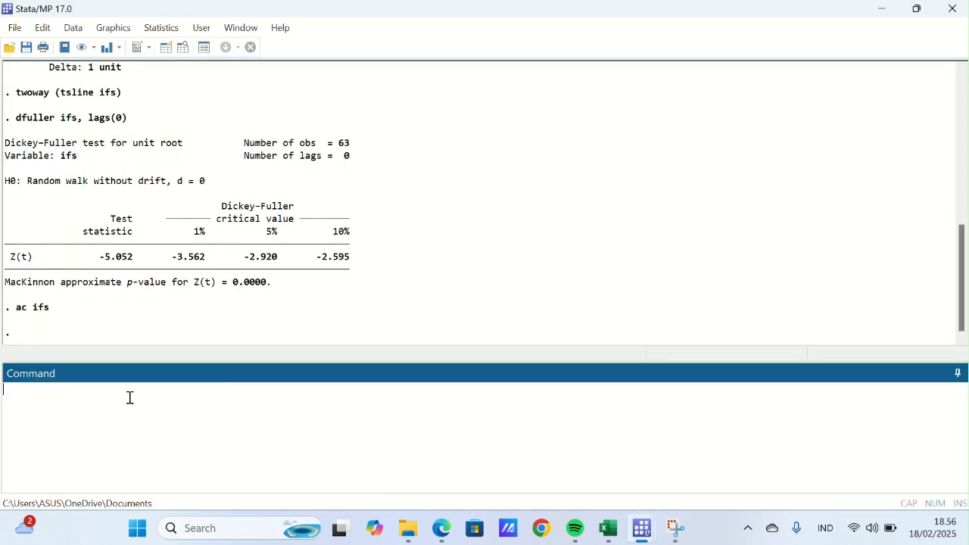
pyautogui.write('pac ifs')
pyautogui.press('Return')
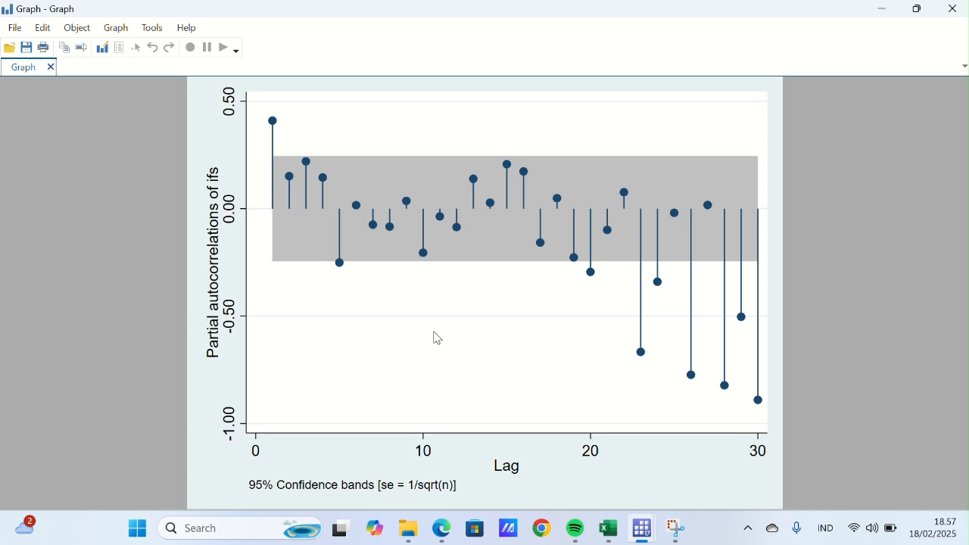
# - Return to the main Stata window and fit an ARIMA(1,0,3) model with the command "arima ifs, arima(1,0,3) nolog"
pyautogui.moveTo(644, 530)
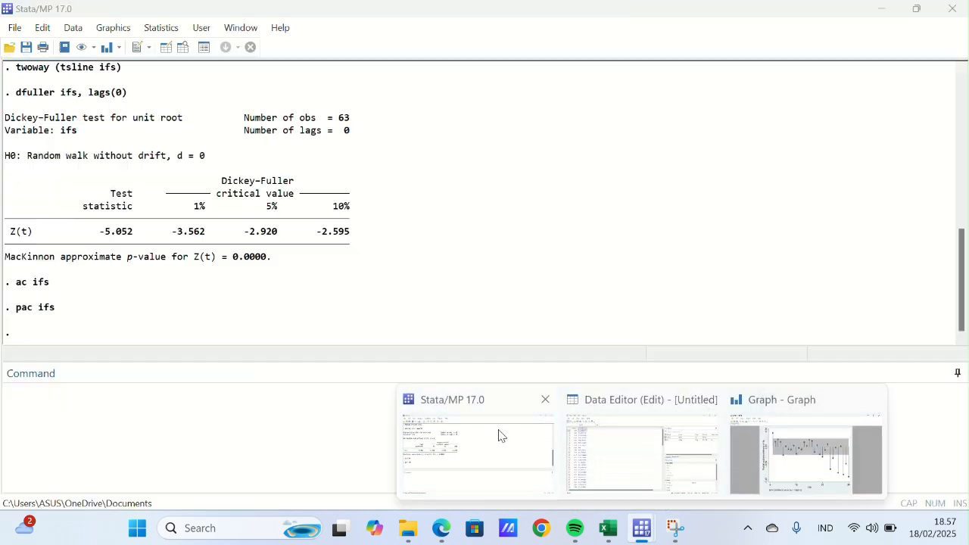
pyautogui.click(496, 436)
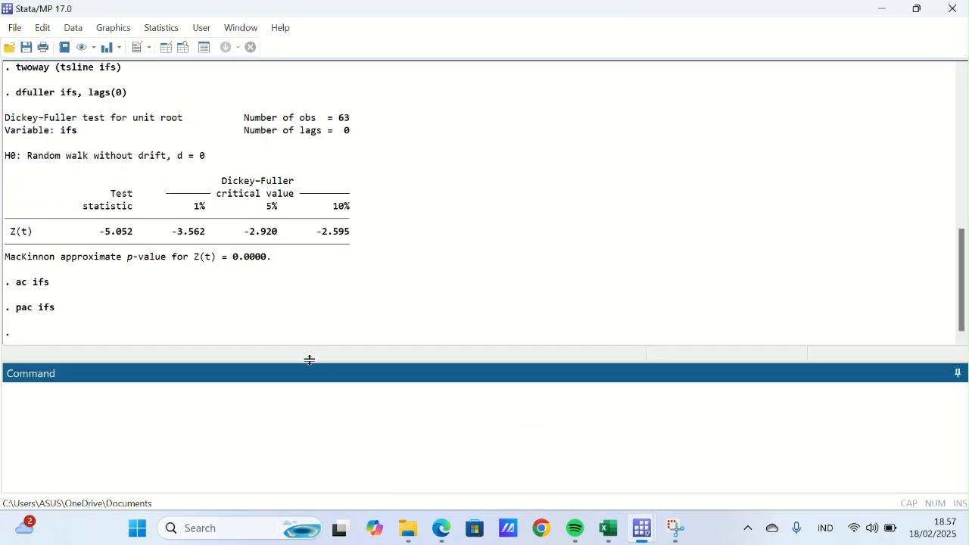
pyautogui.click(161, 30)
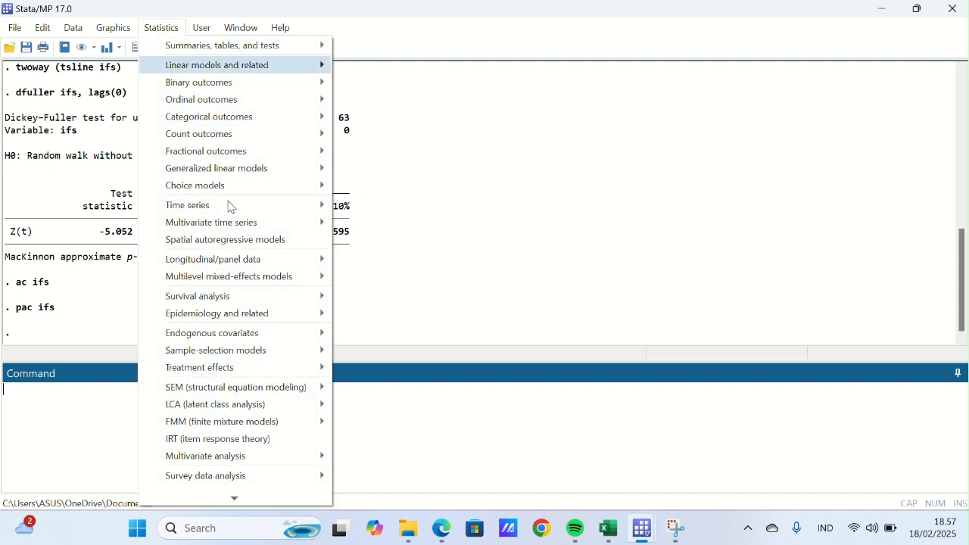
pyautogui.moveTo(231, 207)
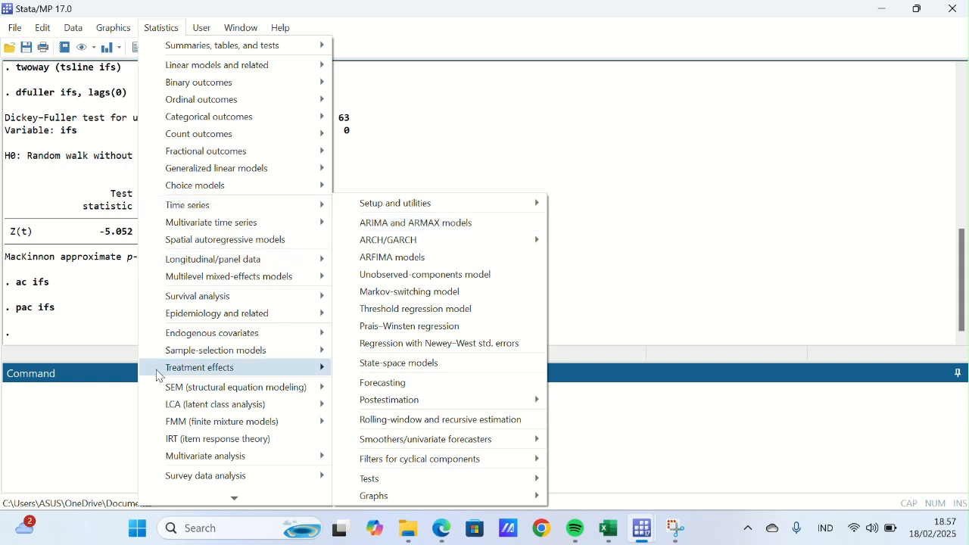
pyautogui.click(90, 397)
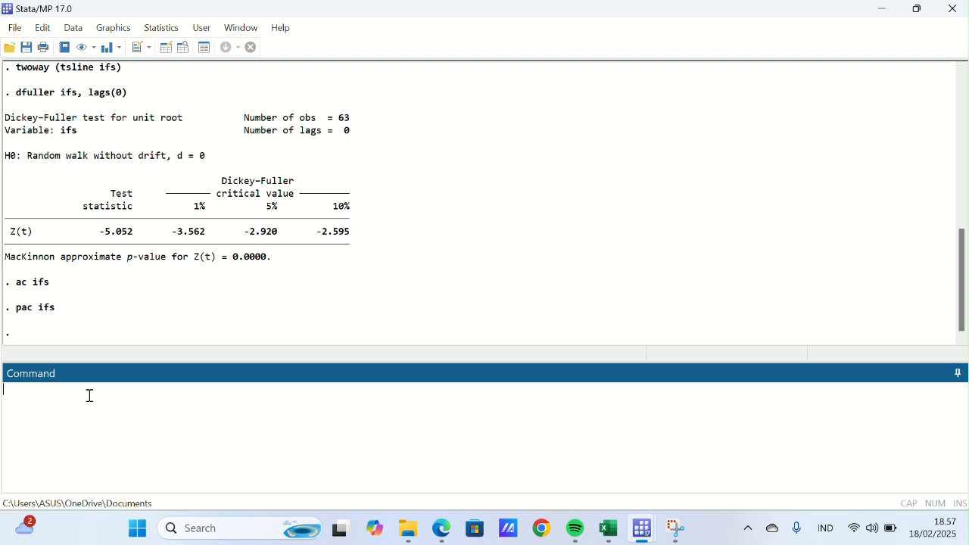
pyautogui.write('arima ifs, arima(')
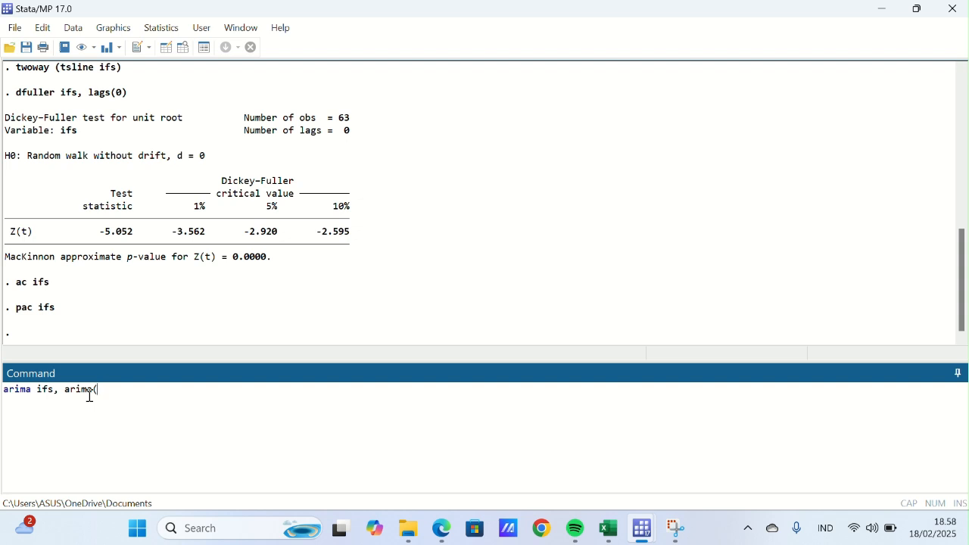
pyautogui.write('1')
pyautogui.write(',')
pyautogui.write('0')
pyautogui.press('BackSpace')
pyautogui.write('0,3)')
pyautogui.write('nolog')
pyautogui.press('Return')
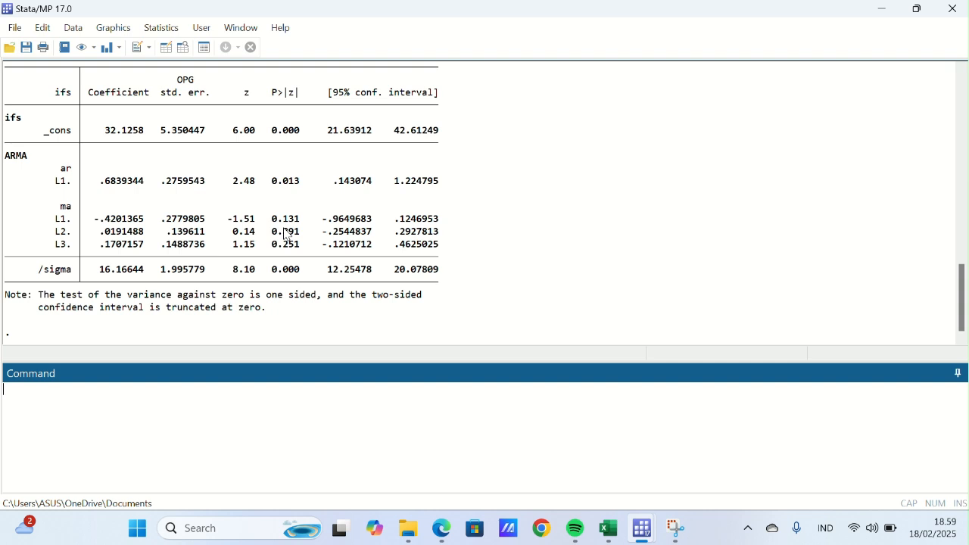
# - Report the AIC and BIC of the ARIMA(1,0,3) model with "estat ic" and review them against its coefficient table
pyautogui.scroll(1, 287, 234)
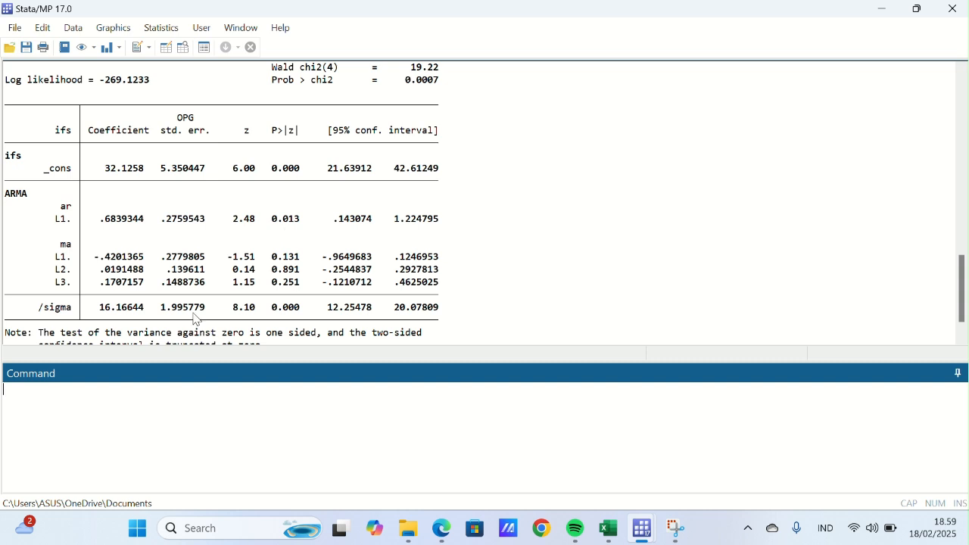
pyautogui.click(87, 387)
pyautogui.write('estat ic')
pyautogui.press('Return')
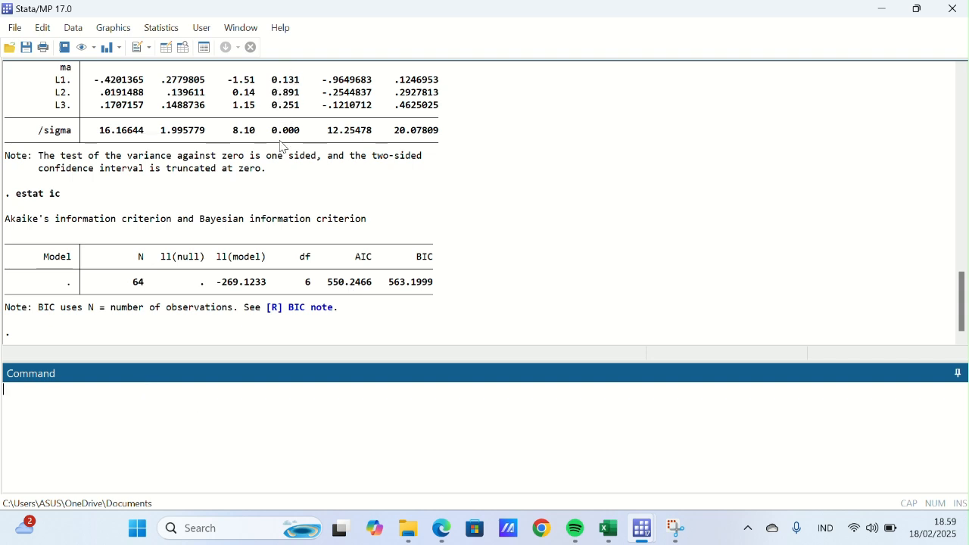
pyautogui.scroll(1, 282, 146)
pyautogui.scroll(5, 282, 146)
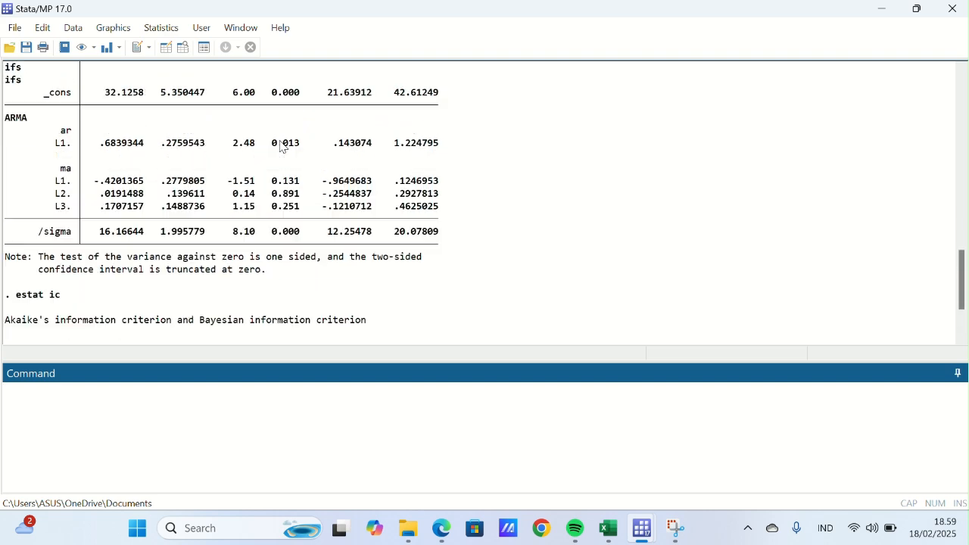
pyautogui.scroll(-6, 282, 145)
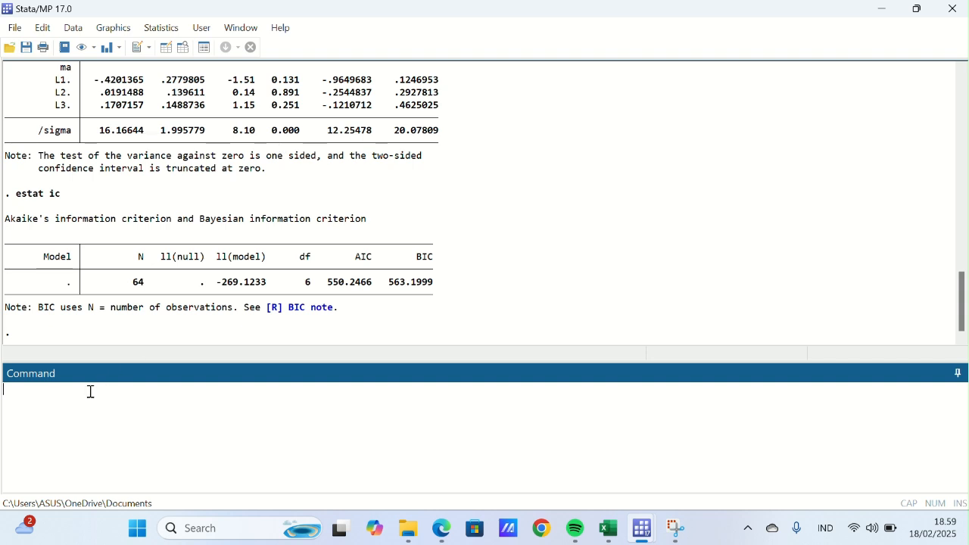
# - Fit an ARIMA(1,0,2) model with the command "arima ifs, arima(1,0,2) nolog"
pyautogui.write('arima ifs, arima(1')
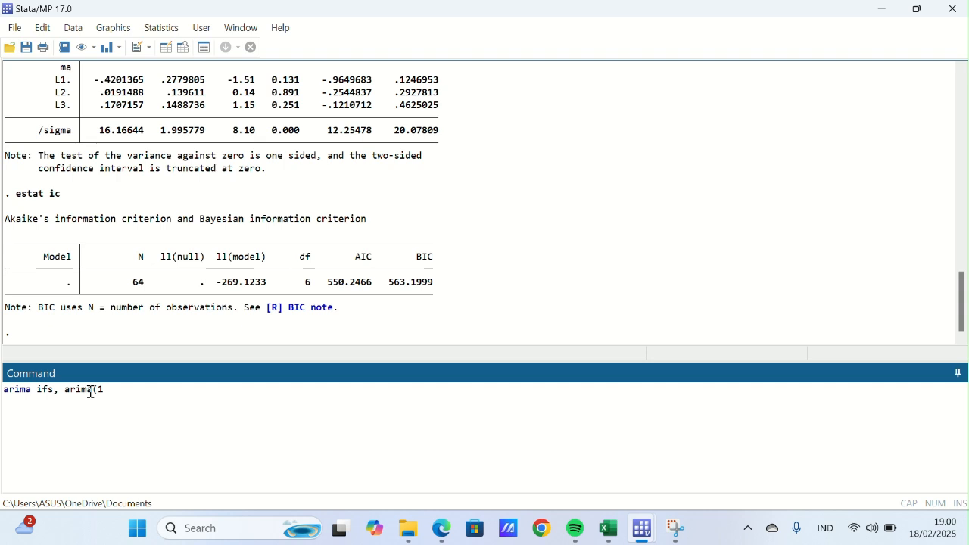
pyautogui.write(',0,2) nolog')
pyautogui.press('Return')
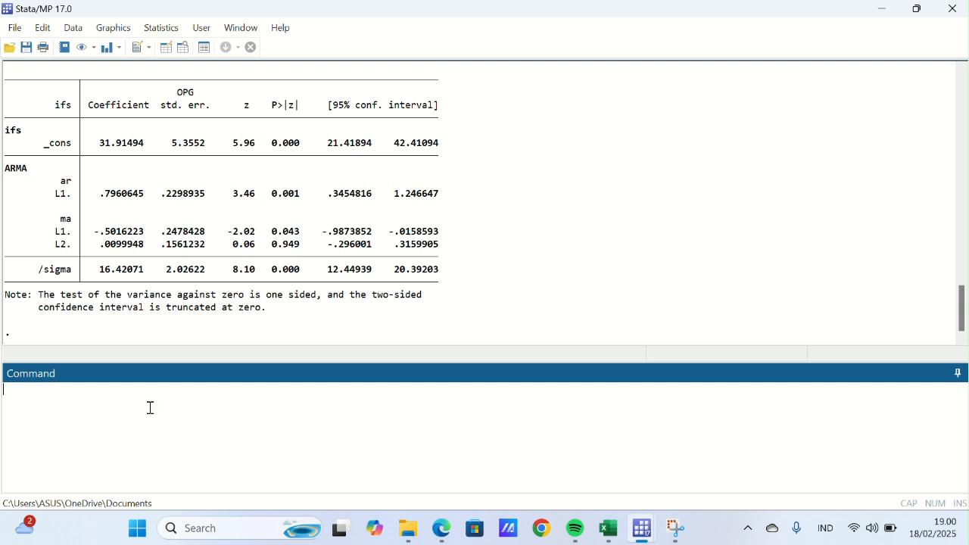
# - Report the AIC and BIC of the ARIMA(1,0,2) model with "estat ic" and compare them with the previous model's output
pyautogui.write('estat ic')
pyautogui.press('Return')
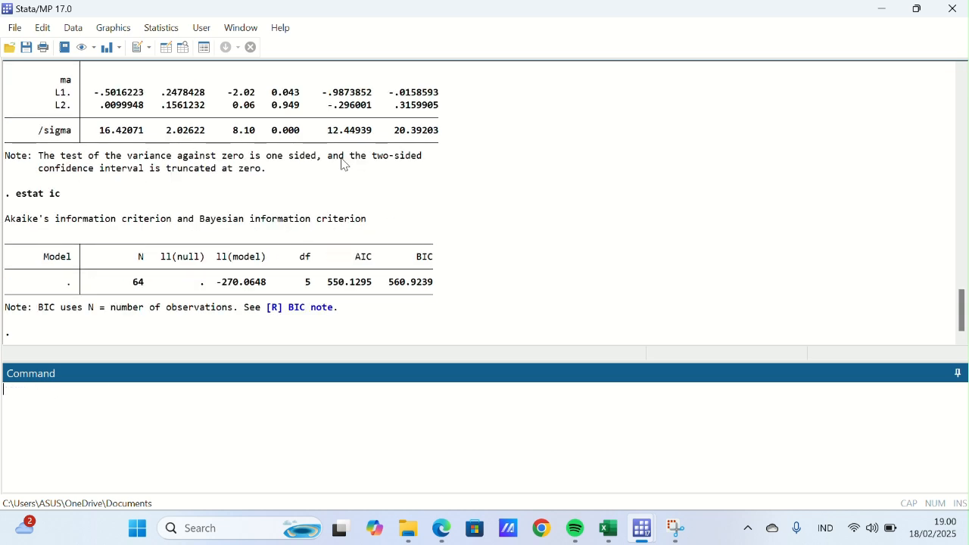
pyautogui.scroll(2, 343, 164)
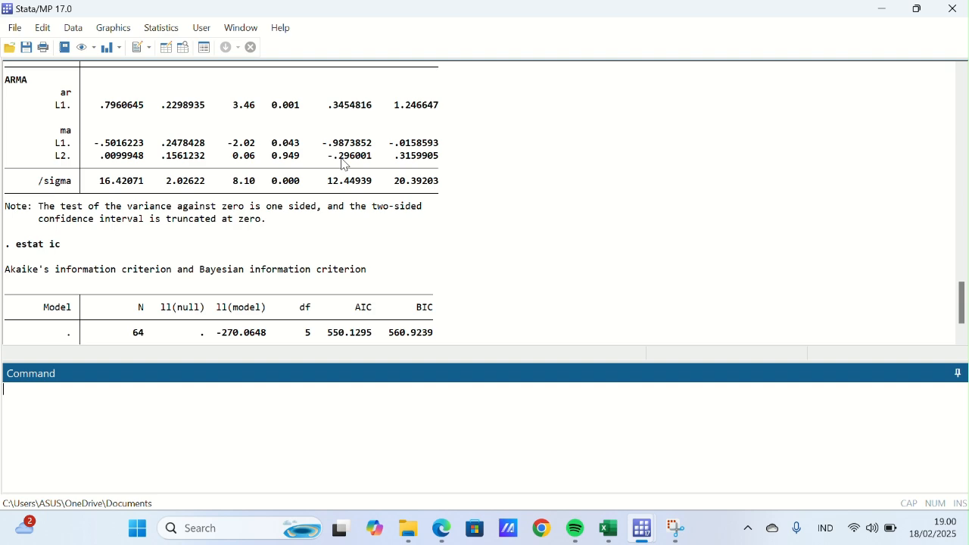
pyautogui.scroll(1, 343, 164)
pyautogui.scroll(3, 343, 164)
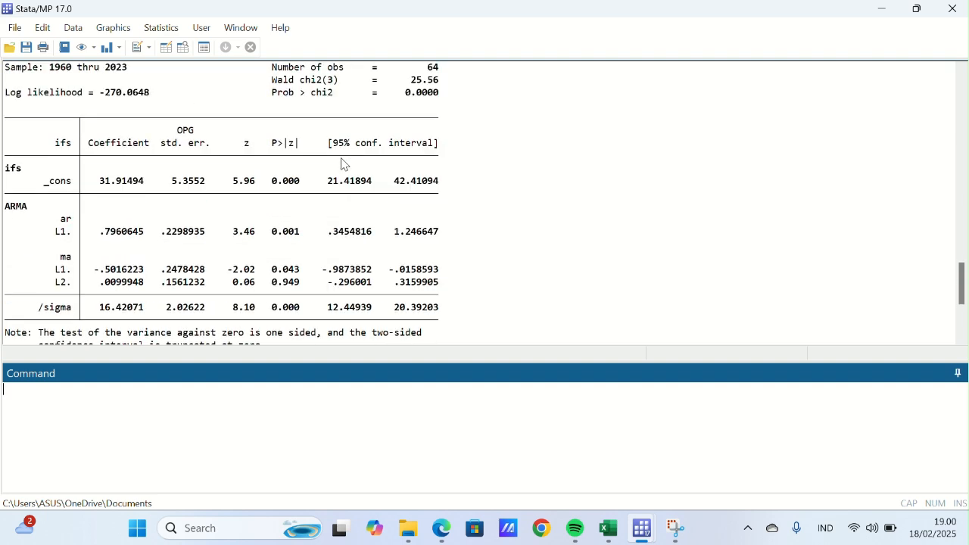
pyautogui.scroll(-5, 342, 164)
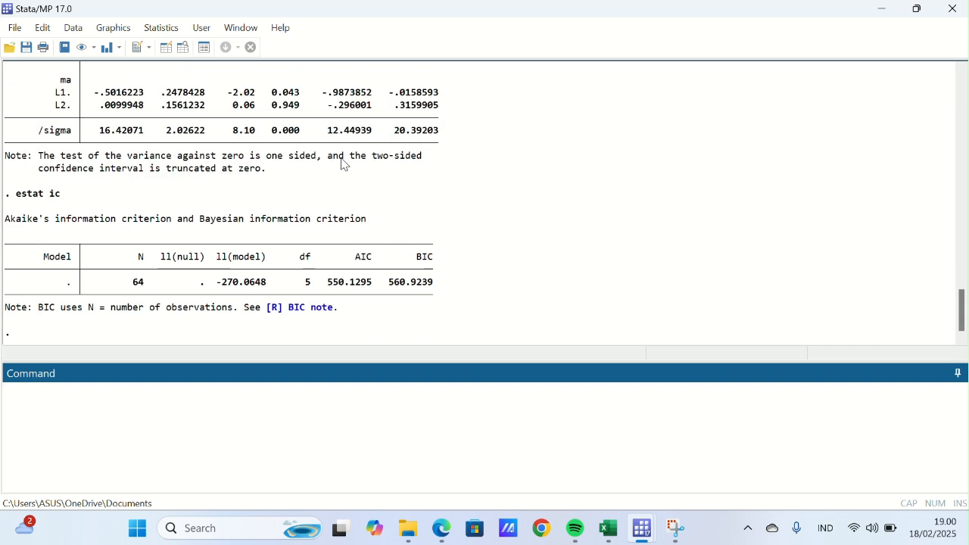
pyautogui.scroll(8, 343, 164)
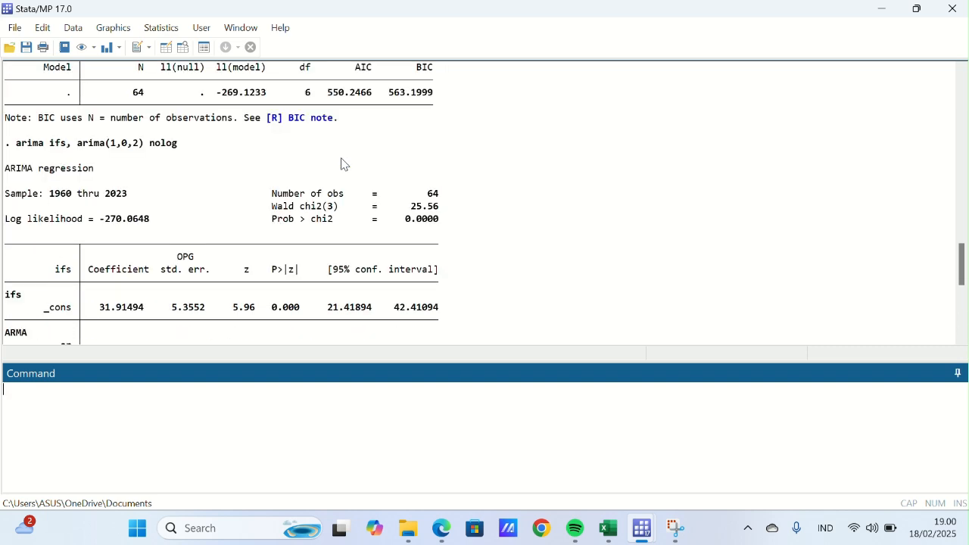
pyautogui.scroll(-8, 370, 159)
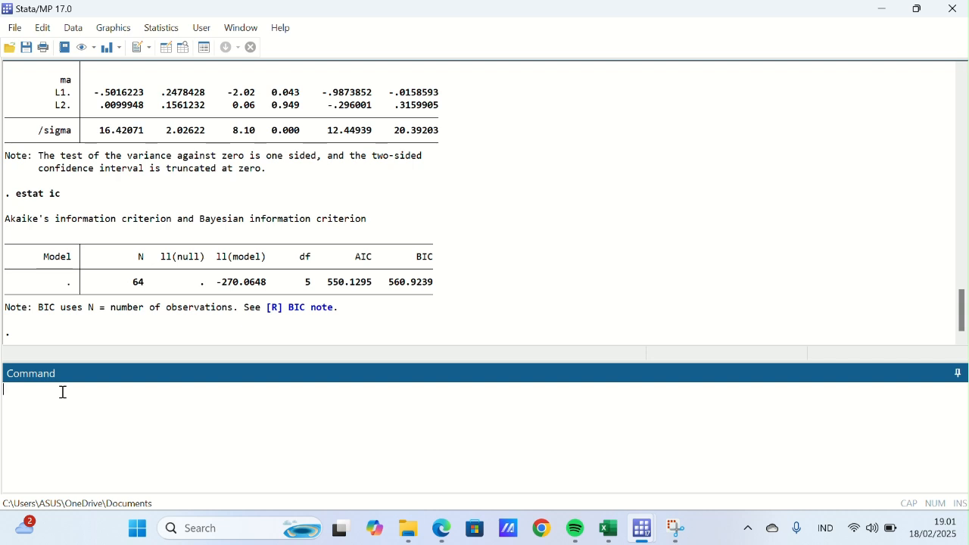
# - Fit an ARIMA(1,0,1) model with "arima ifs, arima(1,0,1) nolog" and report its AIC and BIC with "estat ic"
pyautogui.write('arima ifs, arima(1,0,1) nolog')
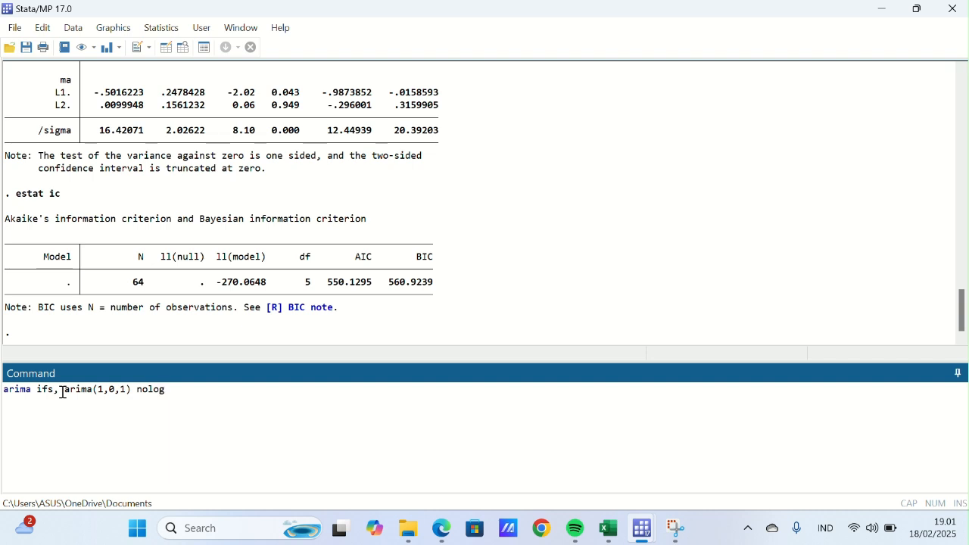
pyautogui.press('Return')
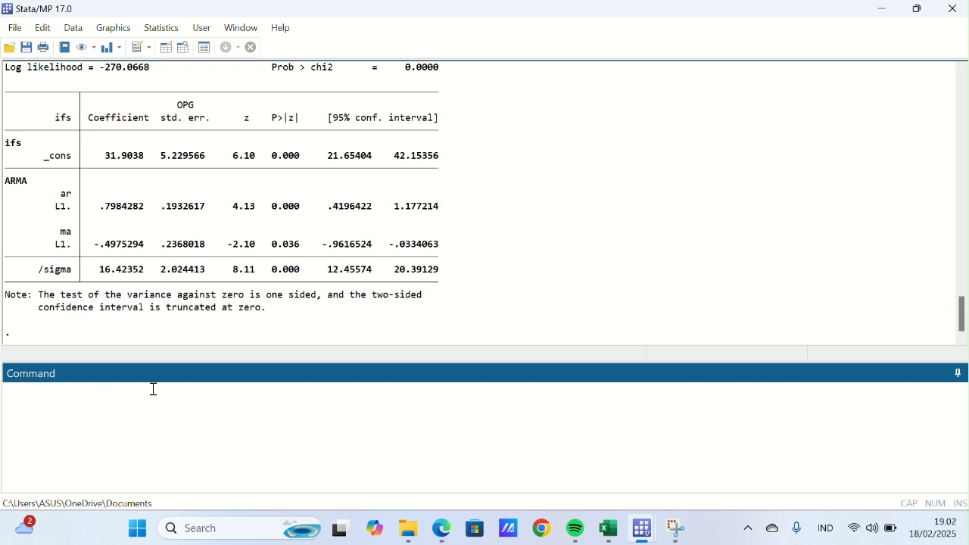
pyautogui.write('estat ic')
pyautogui.press('Return')
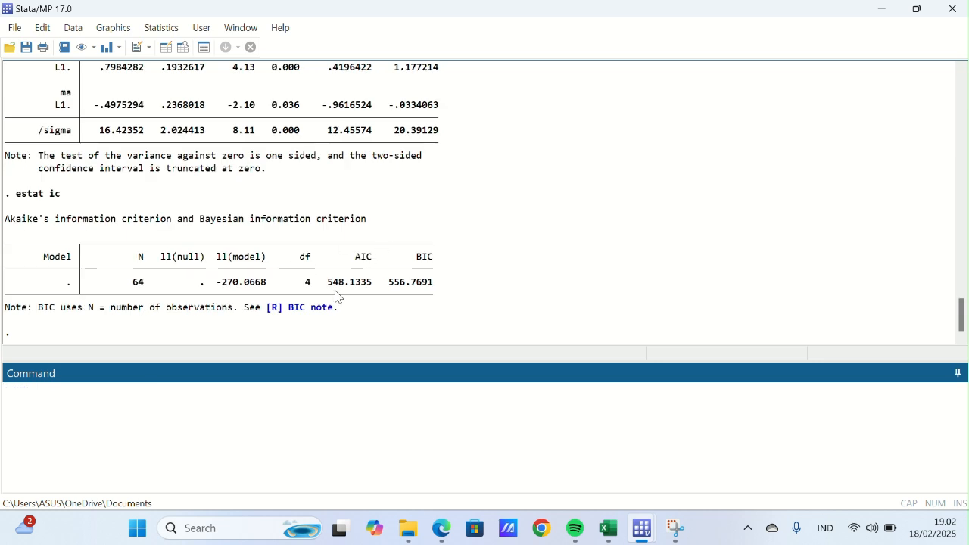
pyautogui.scroll(2, 369, 246)
pyautogui.scroll(4, 368, 246)
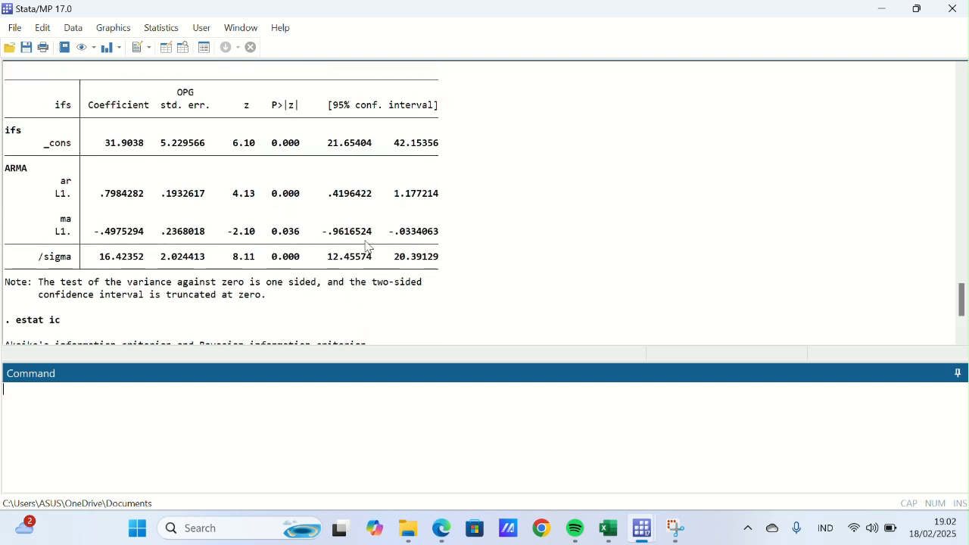
pyautogui.scroll(4, 366, 246)
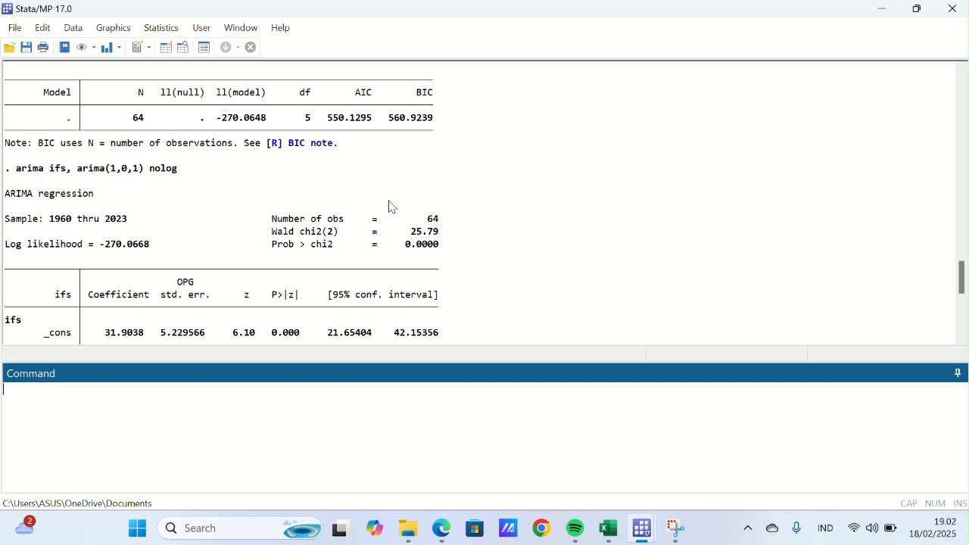
pyautogui.scroll(-10, 389, 206)
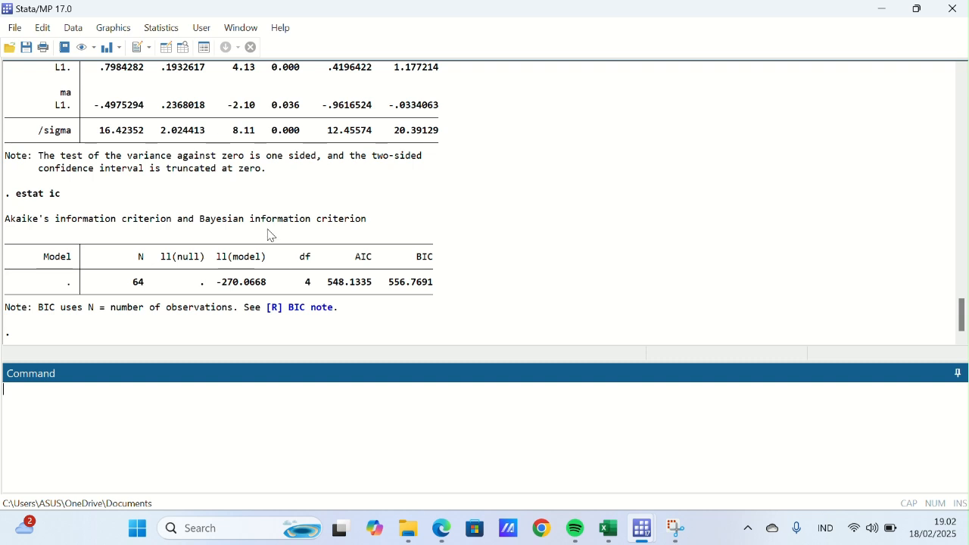
pyautogui.click(411, 35)
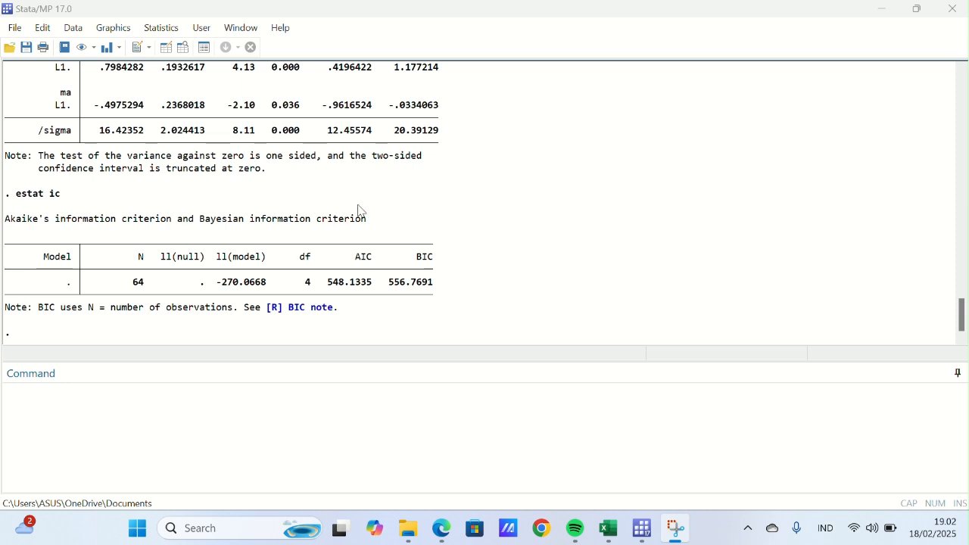
# - Append 1 observation to the end of the time-series dataset
pyautogui.click(165, 33)
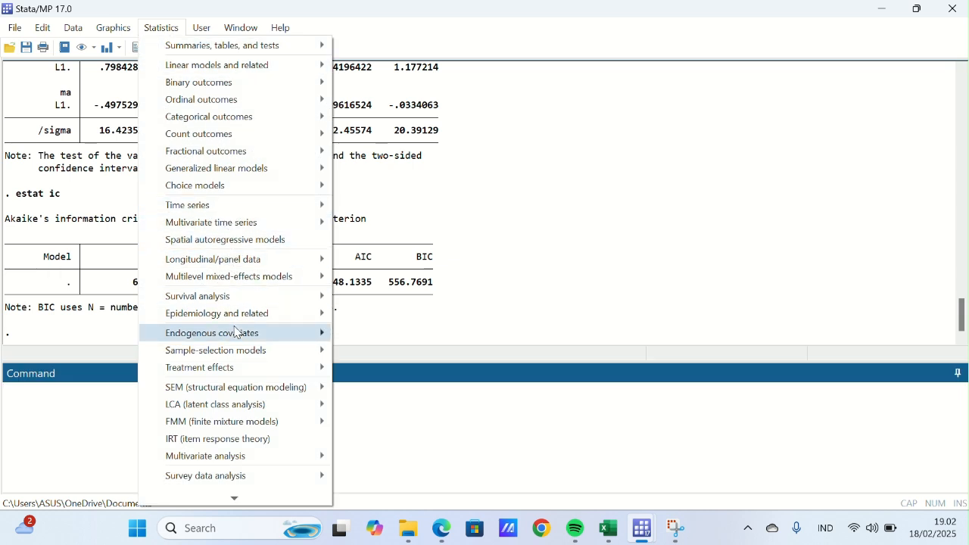
pyautogui.moveTo(231, 208)
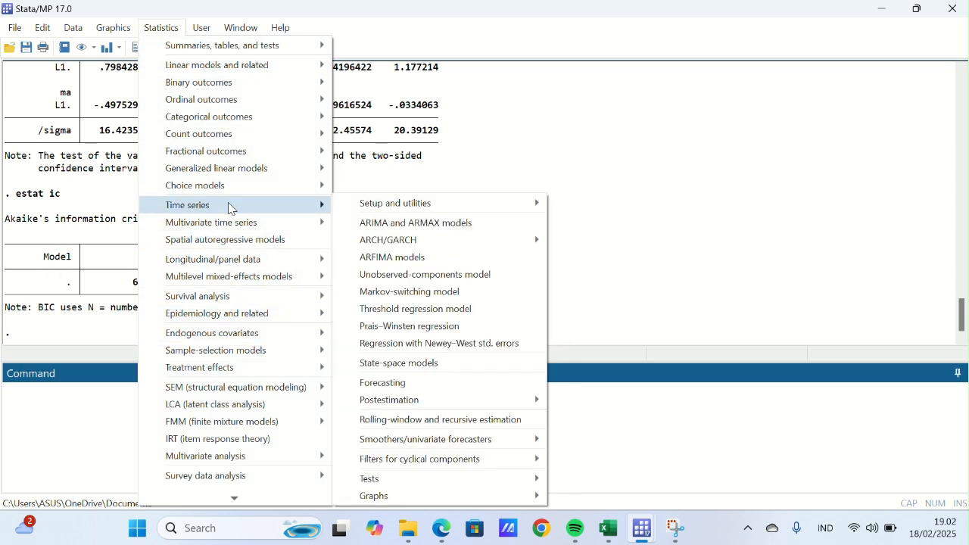
pyautogui.moveTo(368, 209)
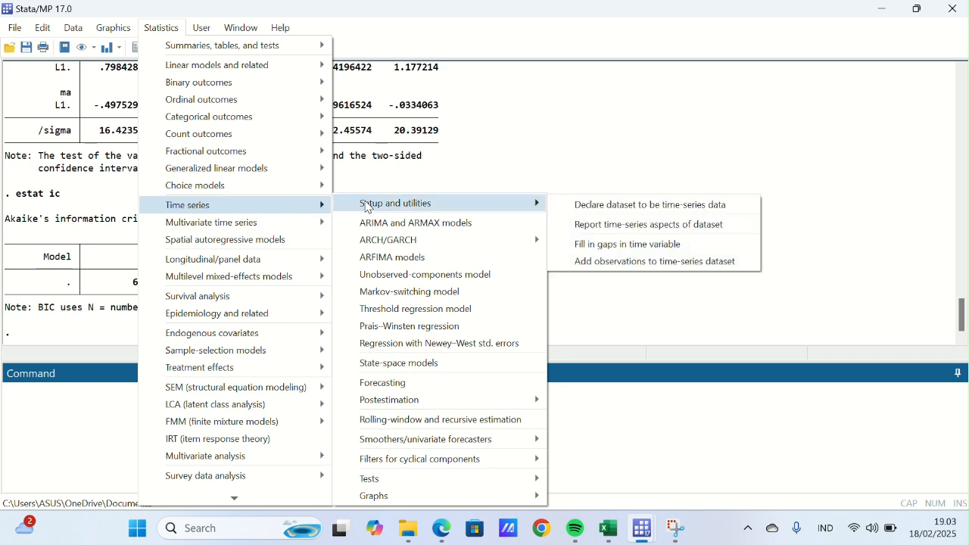
pyautogui.click(588, 262)
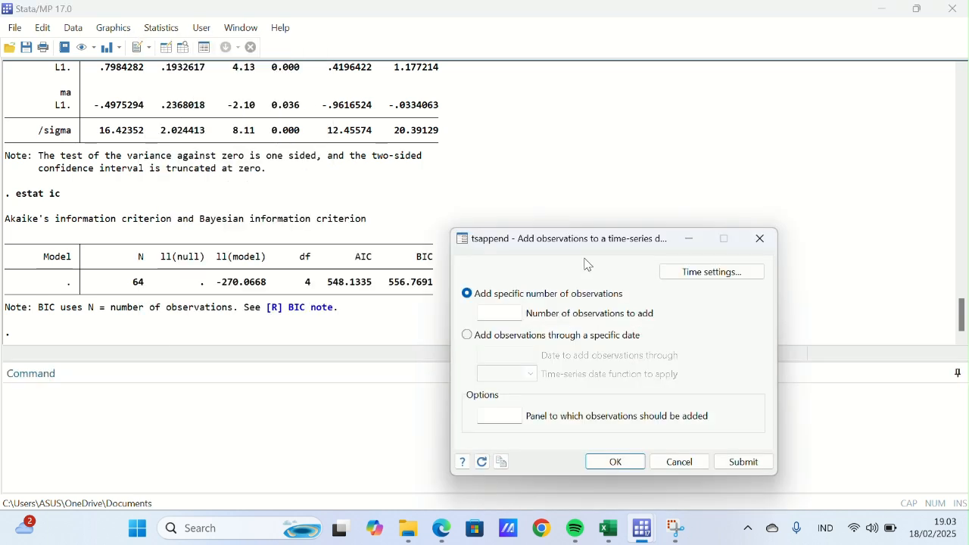
pyautogui.click(515, 313)
pyautogui.write('1')
pyautogui.click(621, 467)
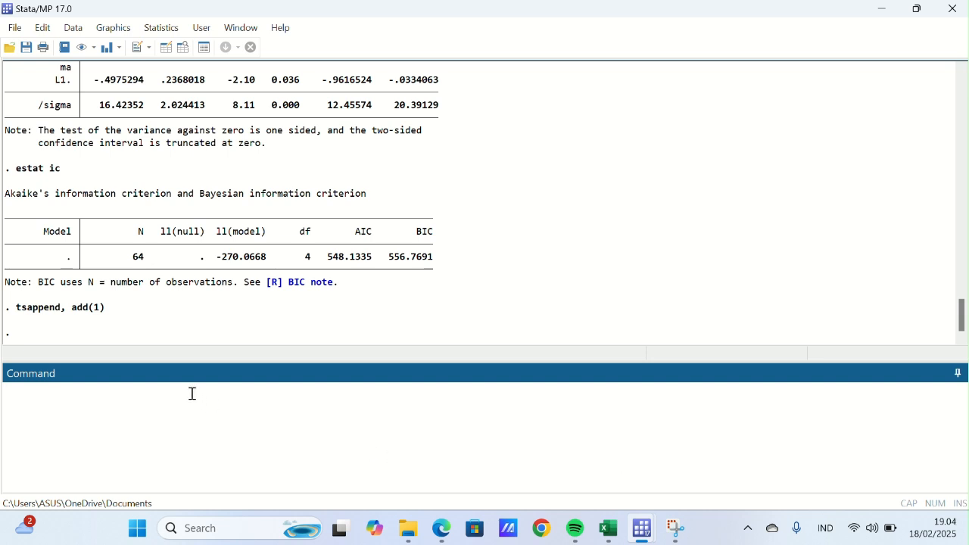
# - Generate the forecast variable with the command "predict fcifs, y dynamic(2024)" and view it in the Data Editor
pyautogui.write('predict fcifs, y dynami')
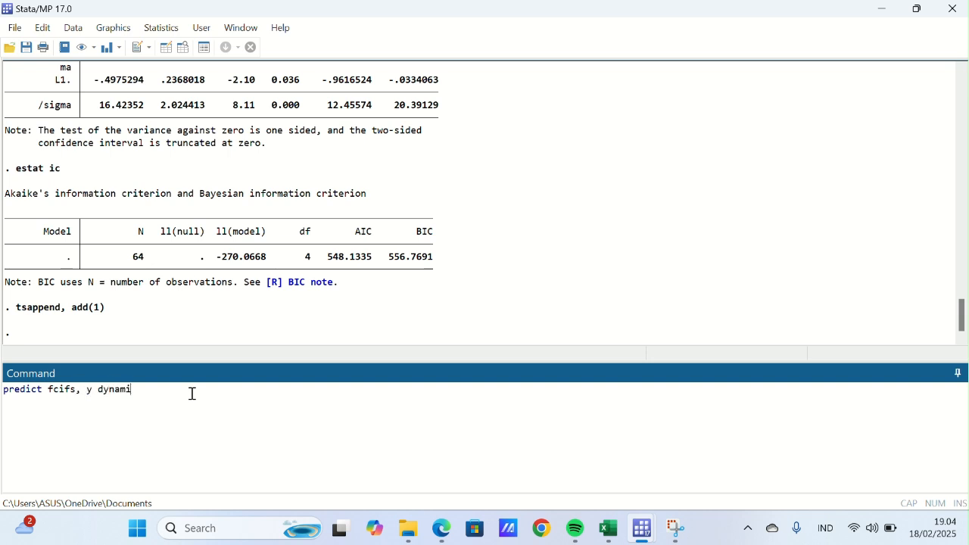
pyautogui.write('c(2024)')
pyautogui.press('Return')
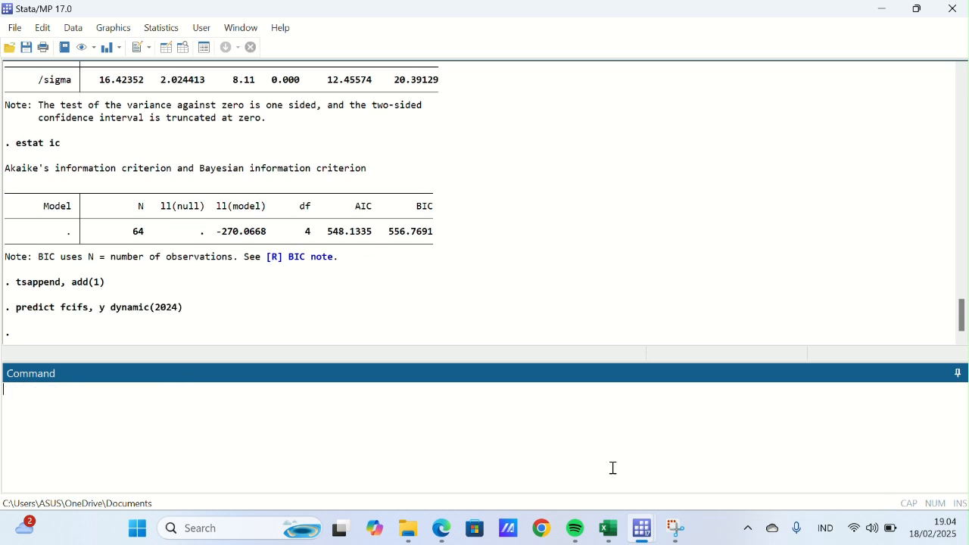
pyautogui.moveTo(641, 521)
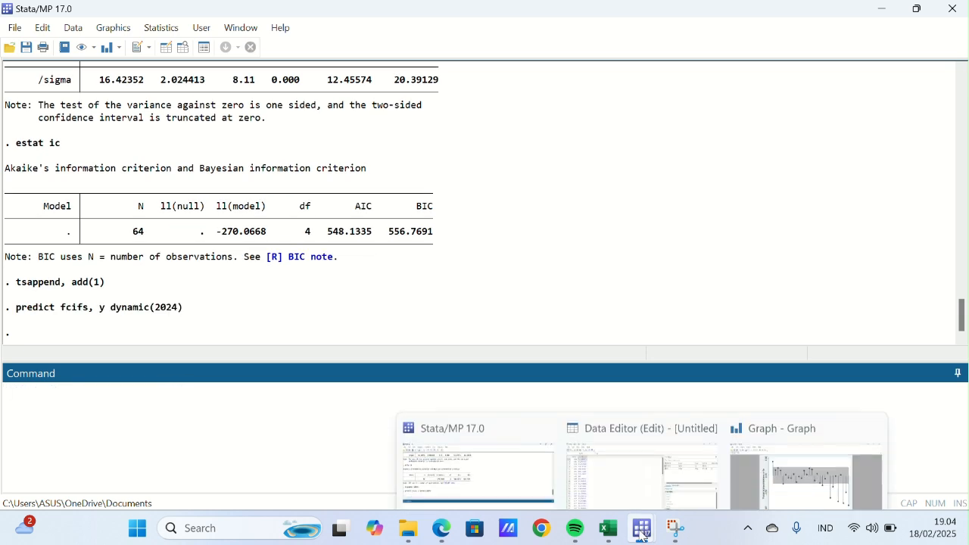
pyautogui.click(626, 453)
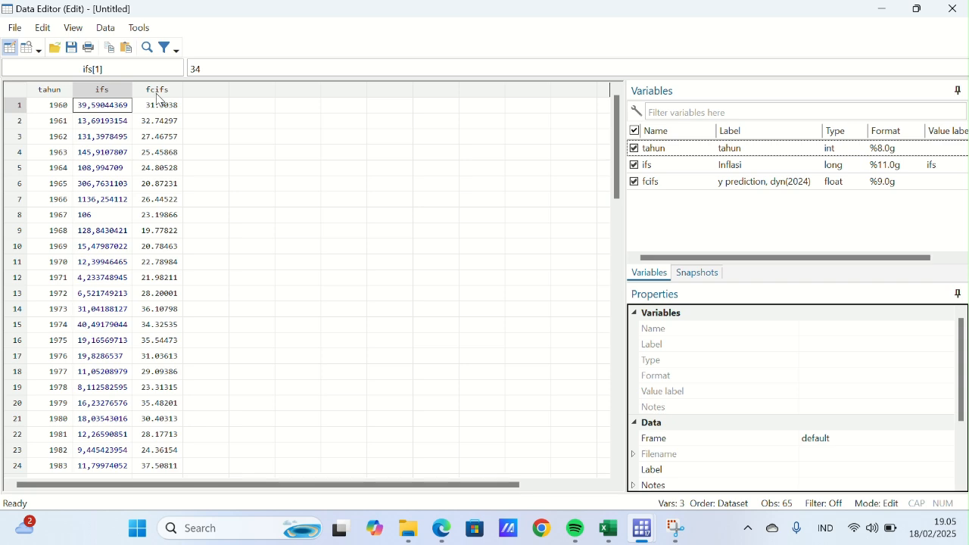
# - Examine the 2024 forecast value of fcifs in the last observation of the dataset
pyautogui.scroll(-16, 159, 133)
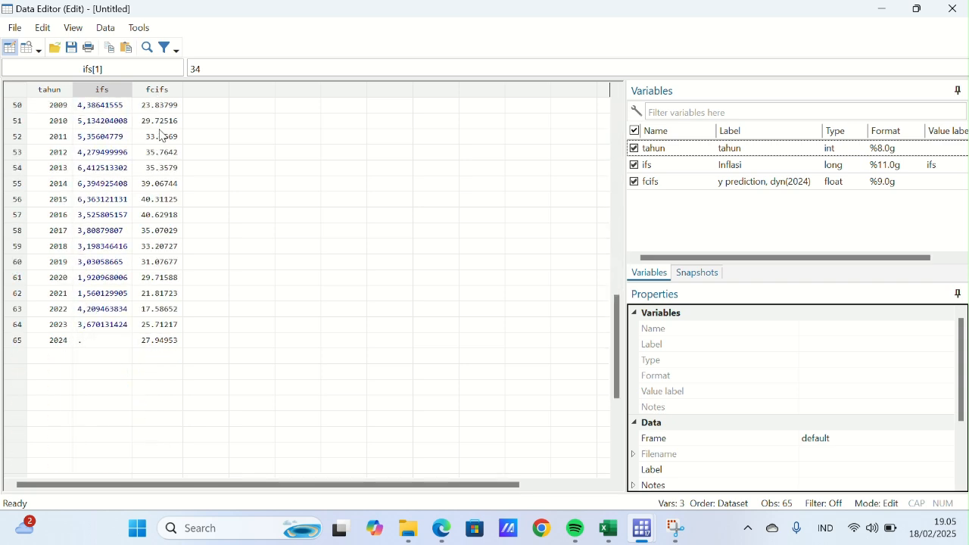
pyautogui.scroll(-3, 160, 134)
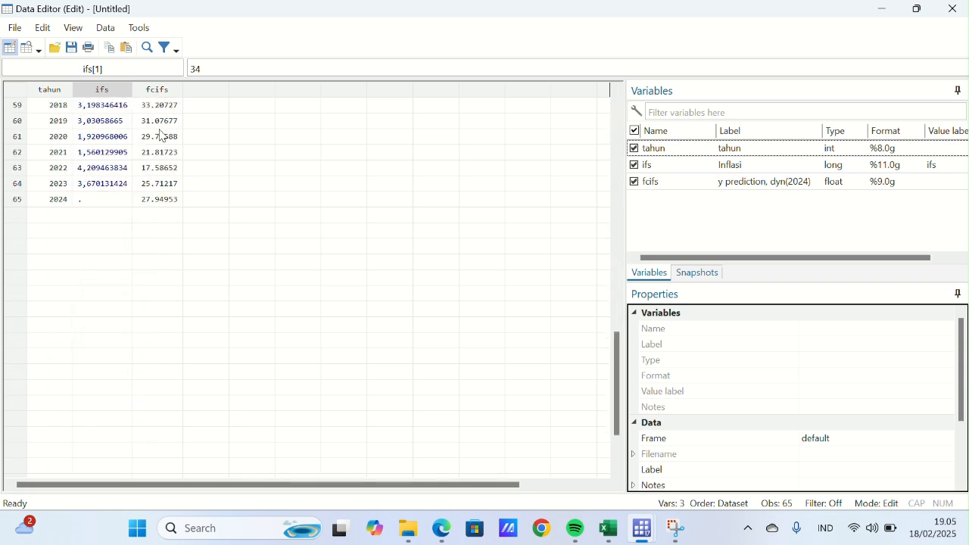
pyautogui.click(150, 200)
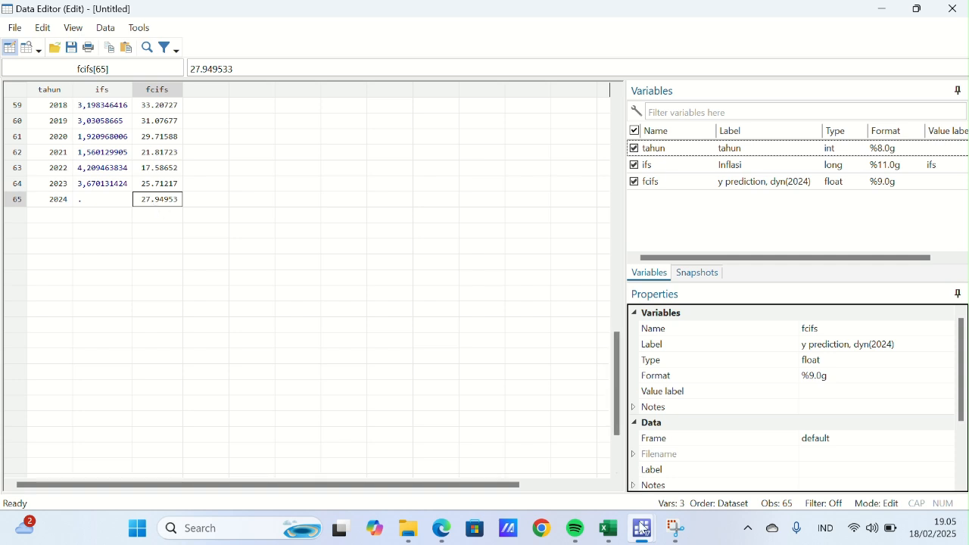
# - Add fcifs as a second line beside ifs in the time-series line plot and draw the graph
pyautogui.moveTo(642, 535)
pyautogui.moveTo(499, 455)
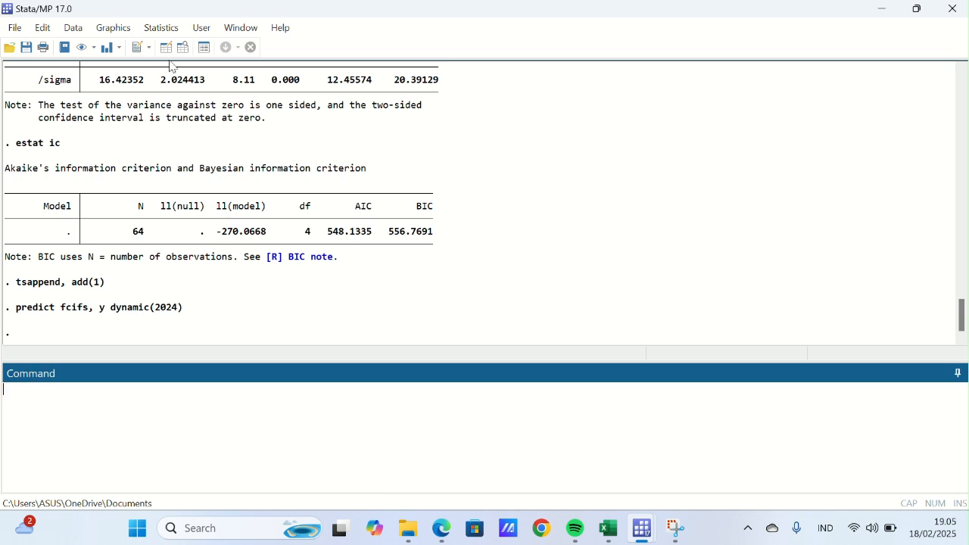
pyautogui.click(165, 31)
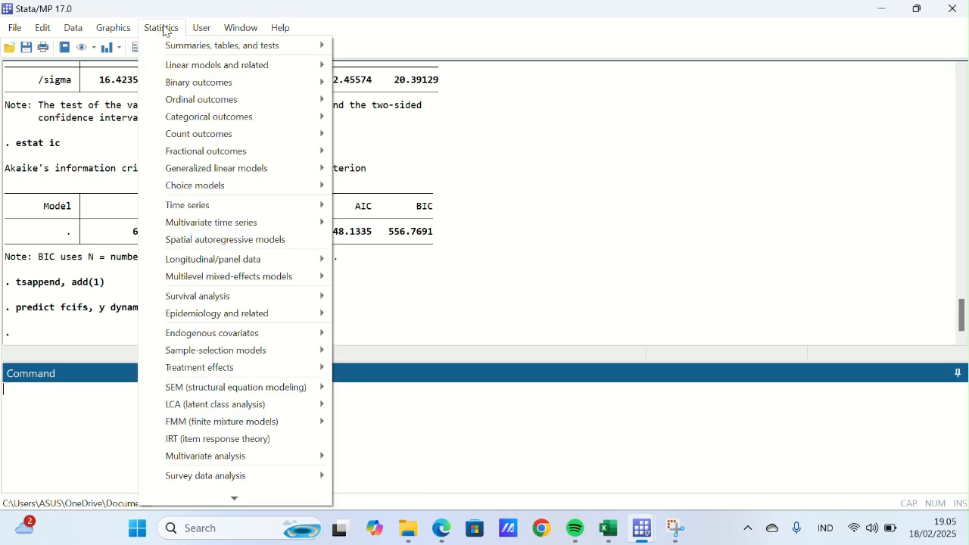
pyautogui.moveTo(231, 215)
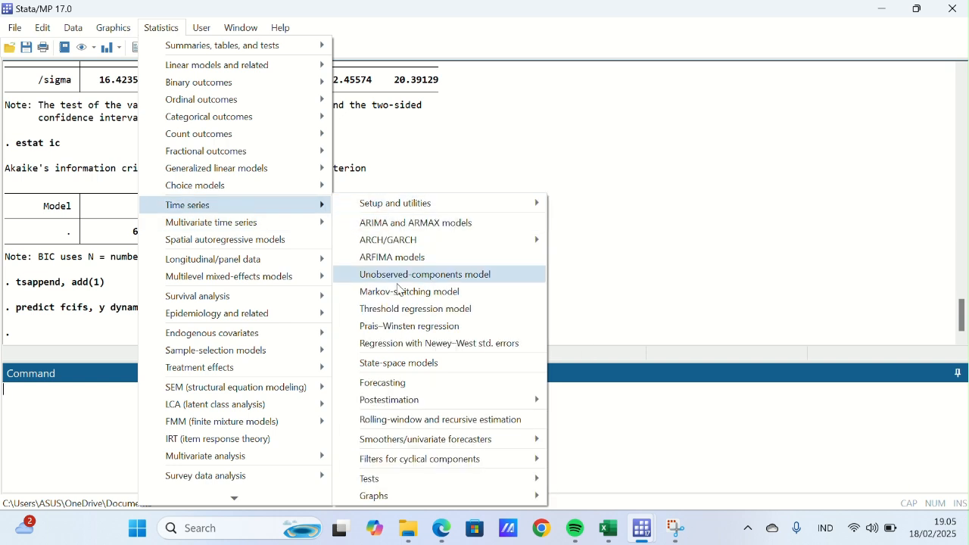
pyautogui.moveTo(440, 485)
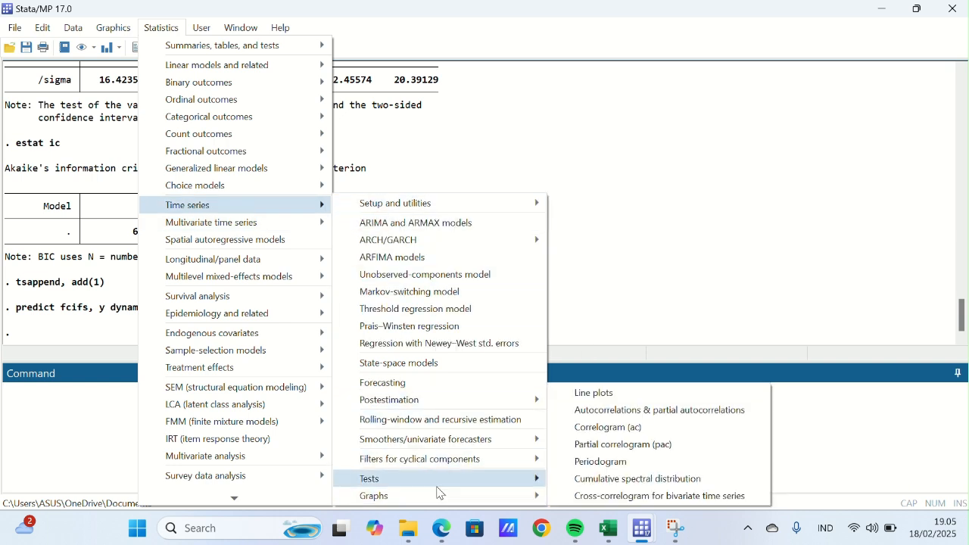
pyautogui.moveTo(524, 493)
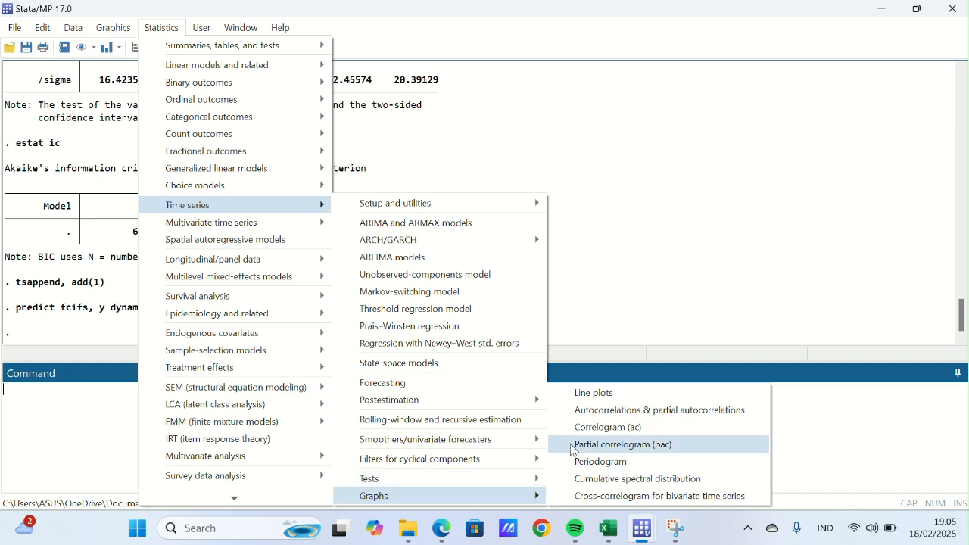
pyautogui.click(583, 400)
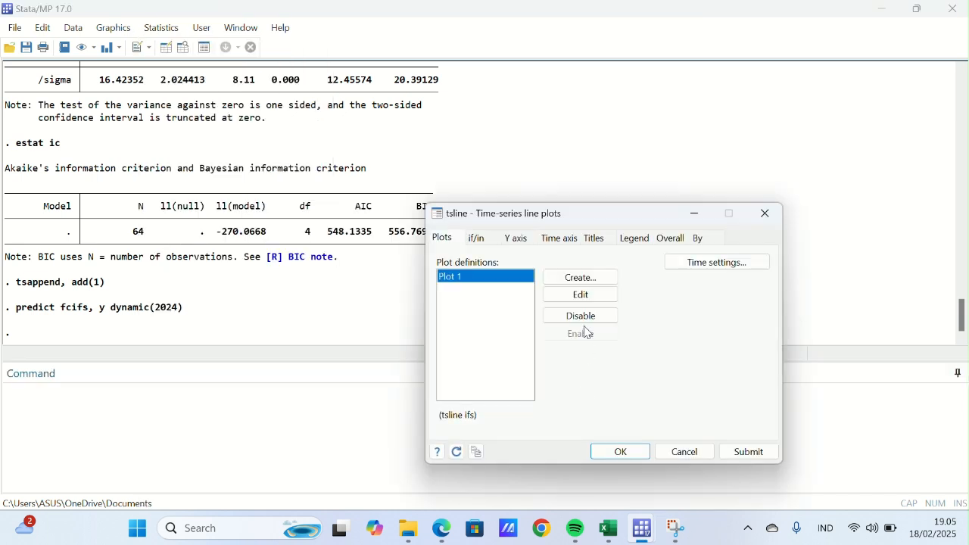
pyautogui.click(581, 277)
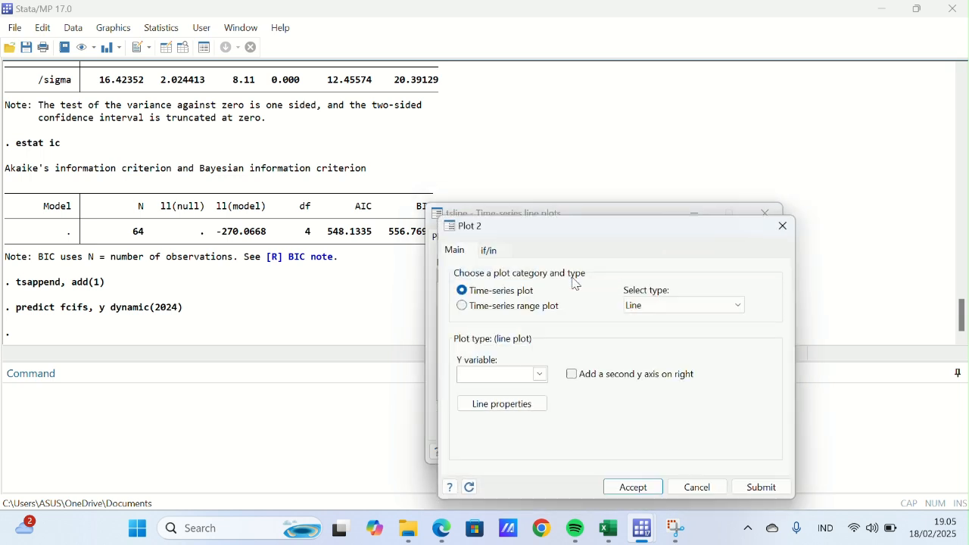
pyautogui.click(540, 374)
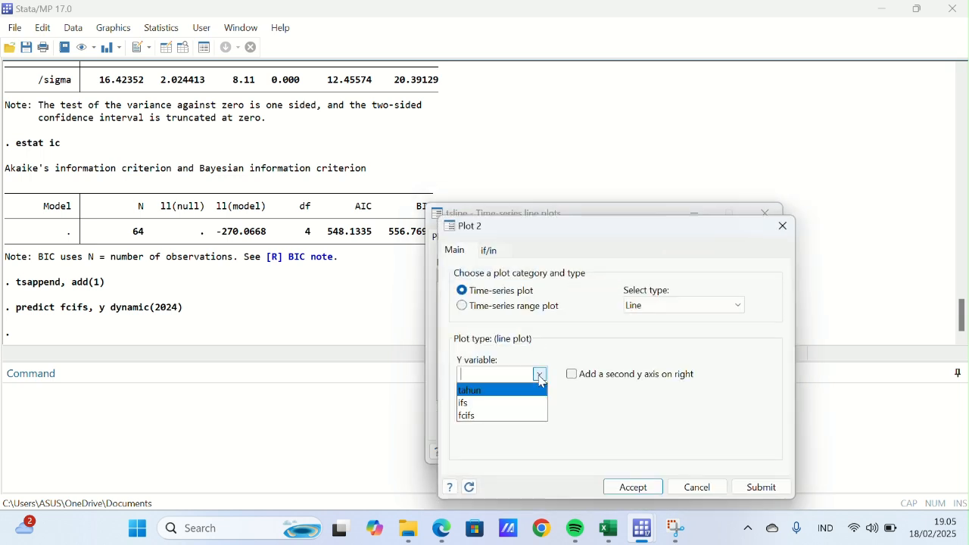
pyautogui.click(518, 417)
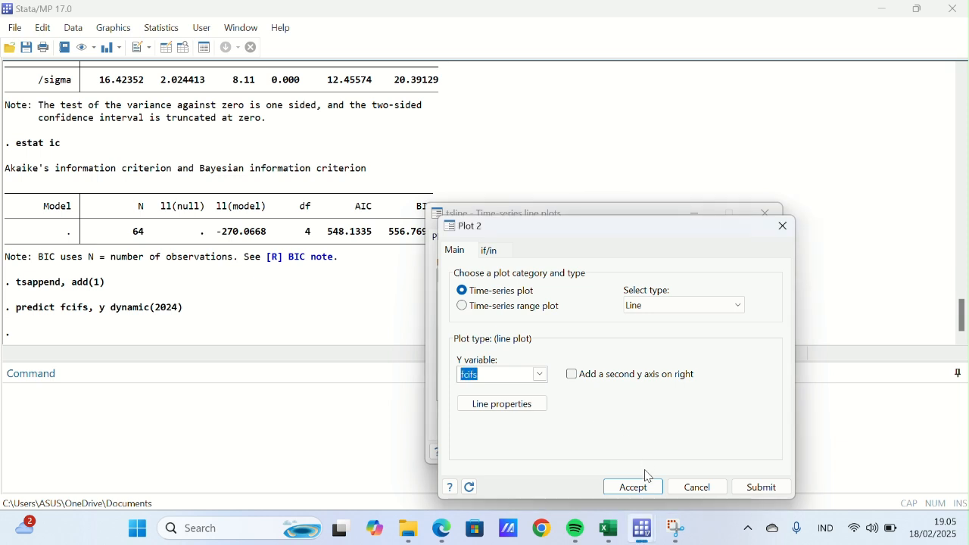
pyautogui.click(646, 491)
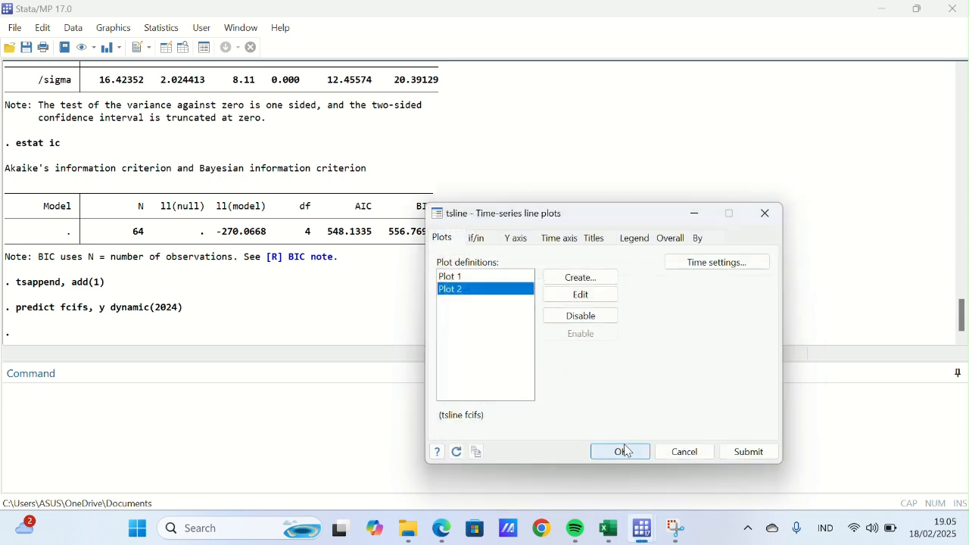
pyautogui.click(624, 449)
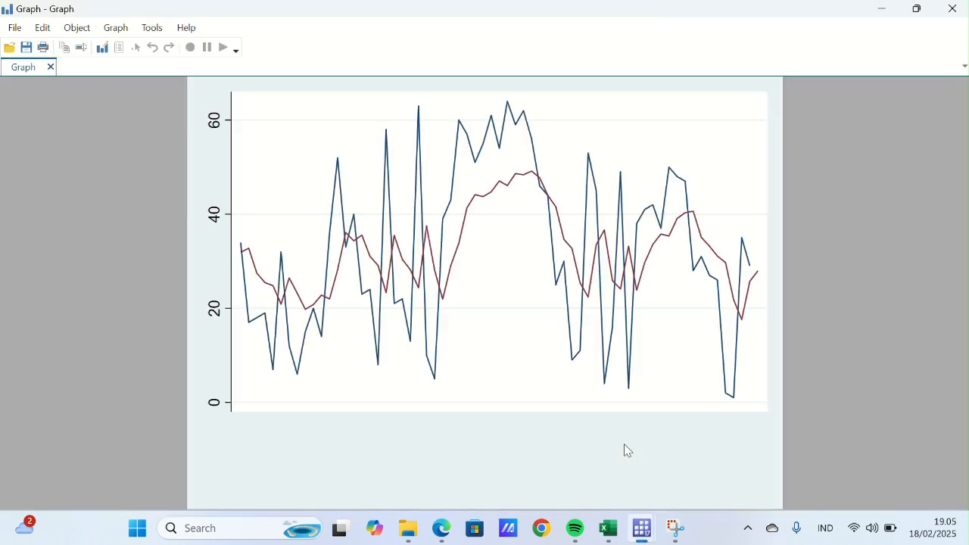